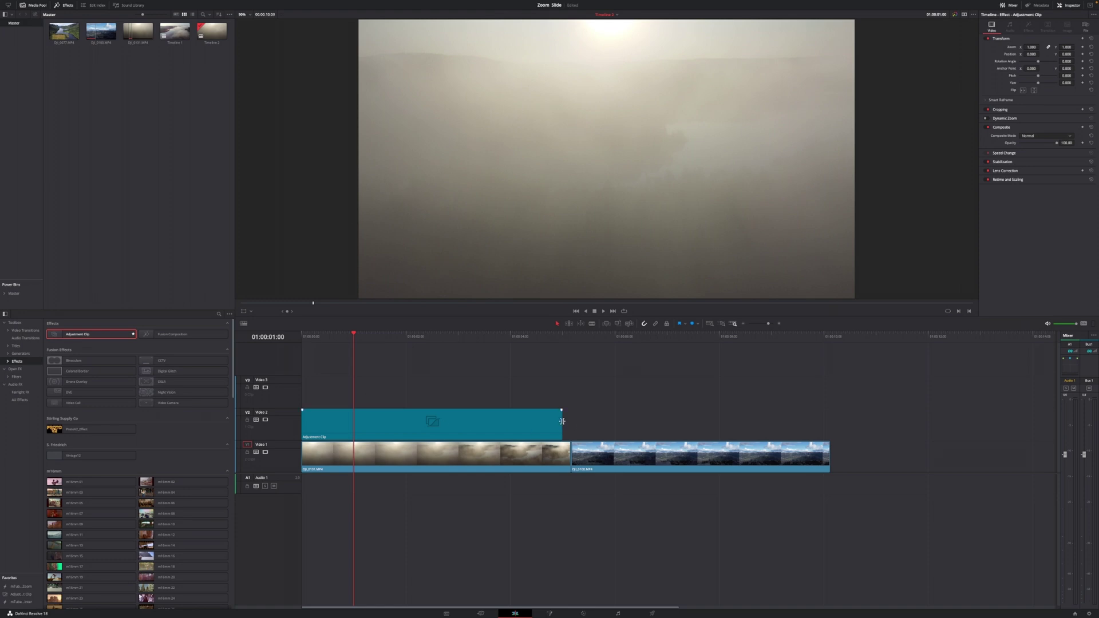
Step: Trim the adjustment clip to one second and place copies of it directly before and after the cut between the two video clips
left_click(562, 421)
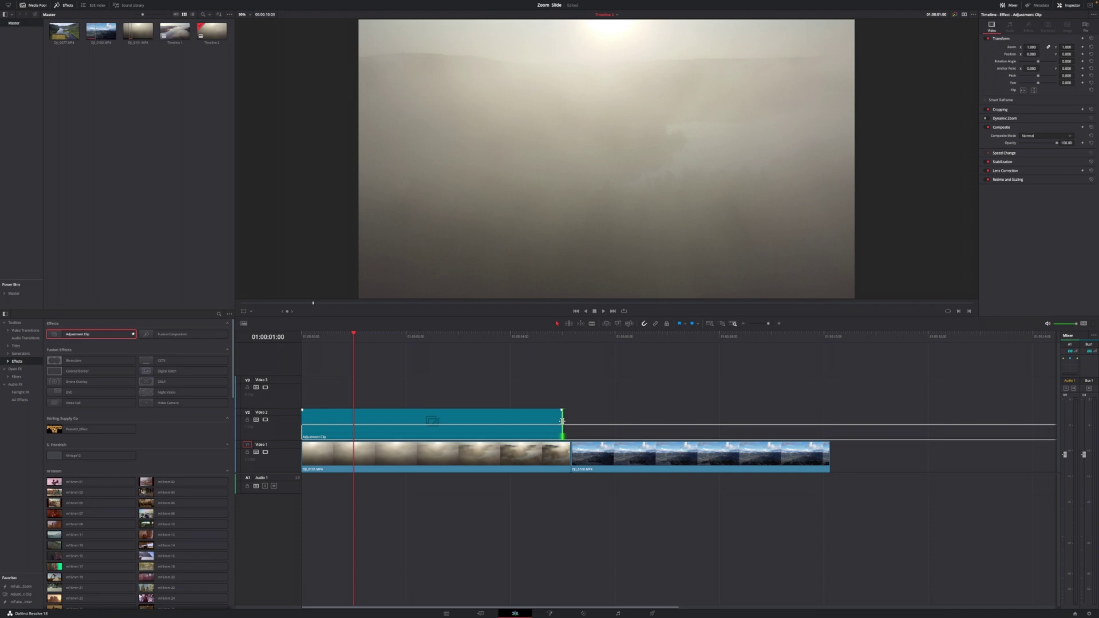
left_click_drag(562, 421, 352, 416)
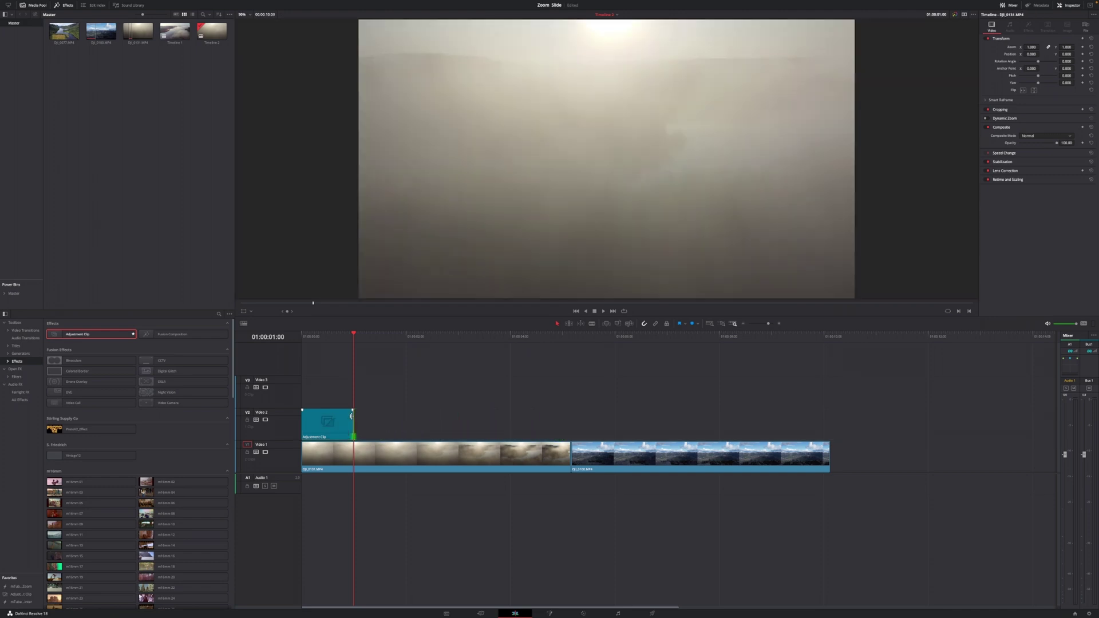
left_click(330, 418)
left_click_drag(331, 418, 547, 427)
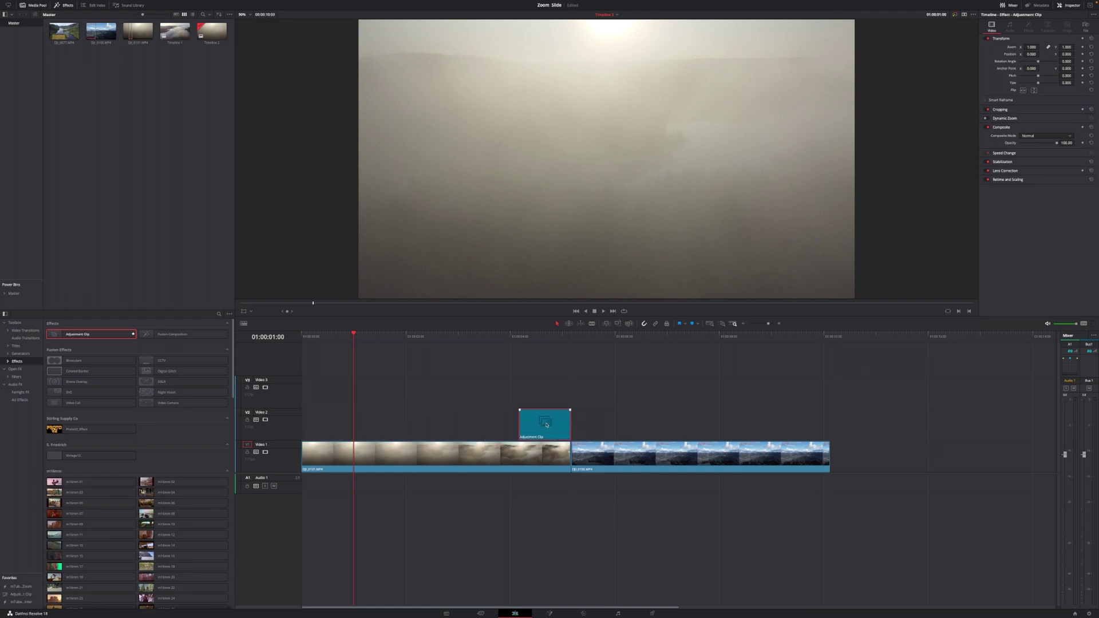
left_click_drag(546, 424, 599, 420)
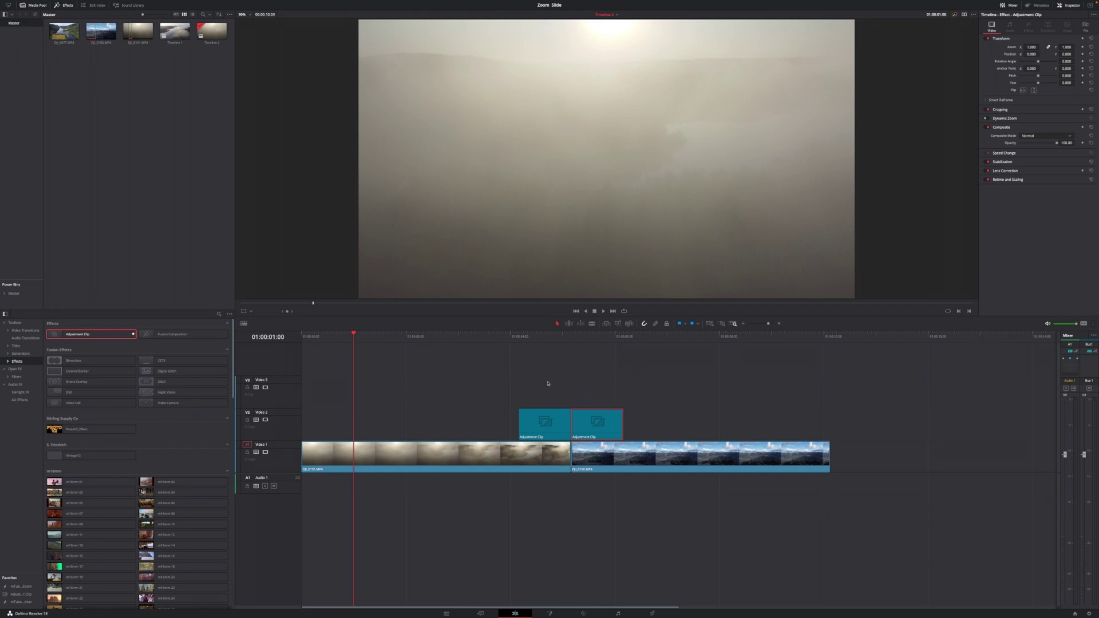
Step: Open the adjustment clip before the cut in the Fusion page
left_click(536, 337)
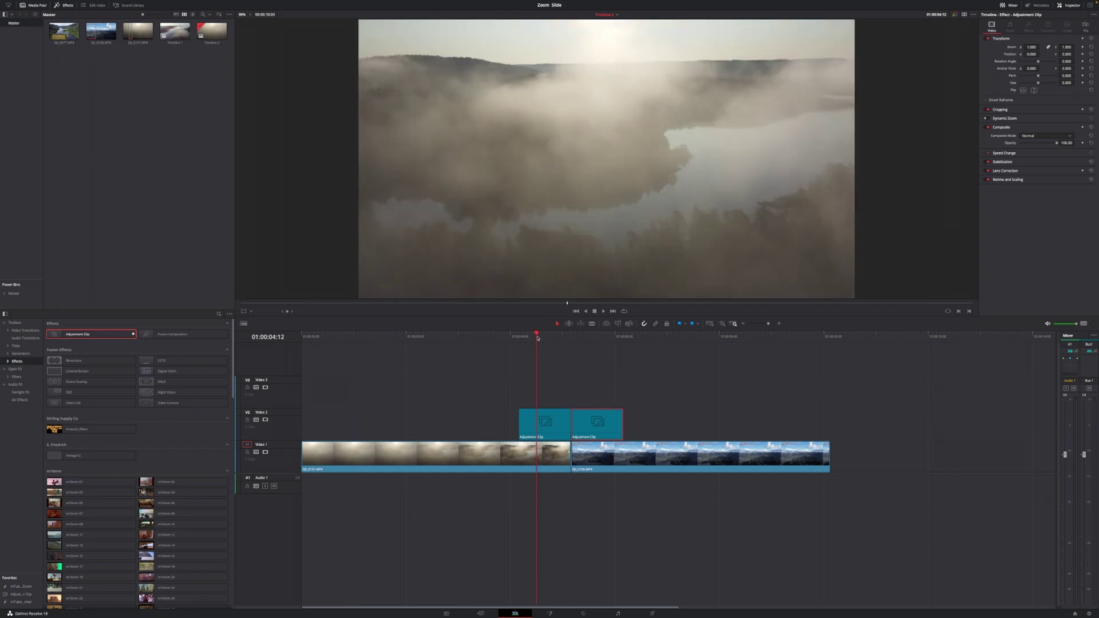
right_click(539, 422)
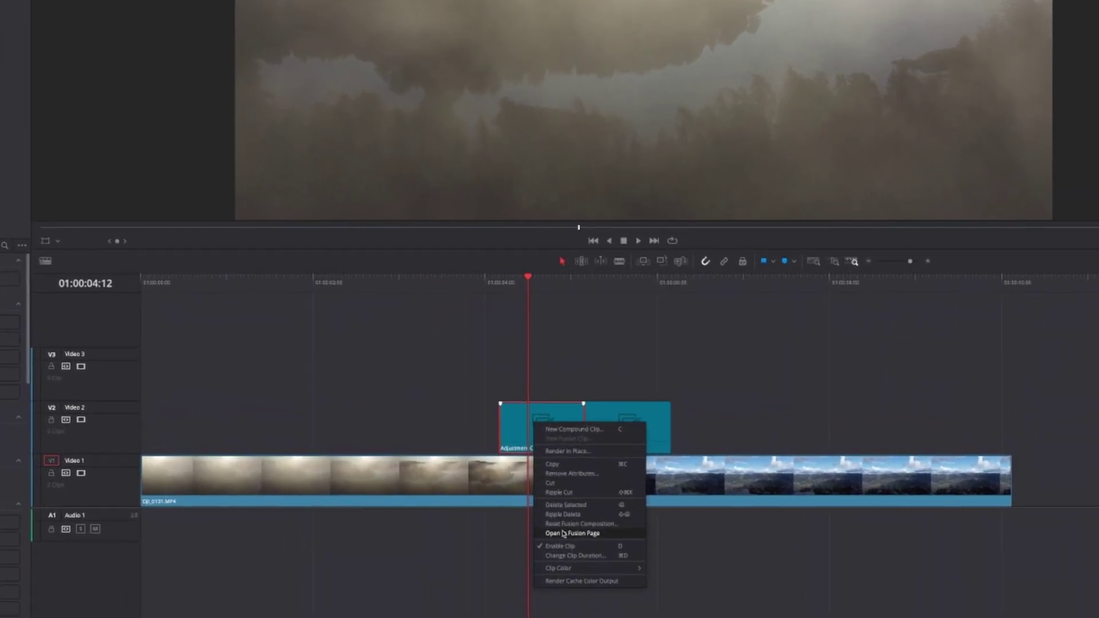
left_click(563, 534)
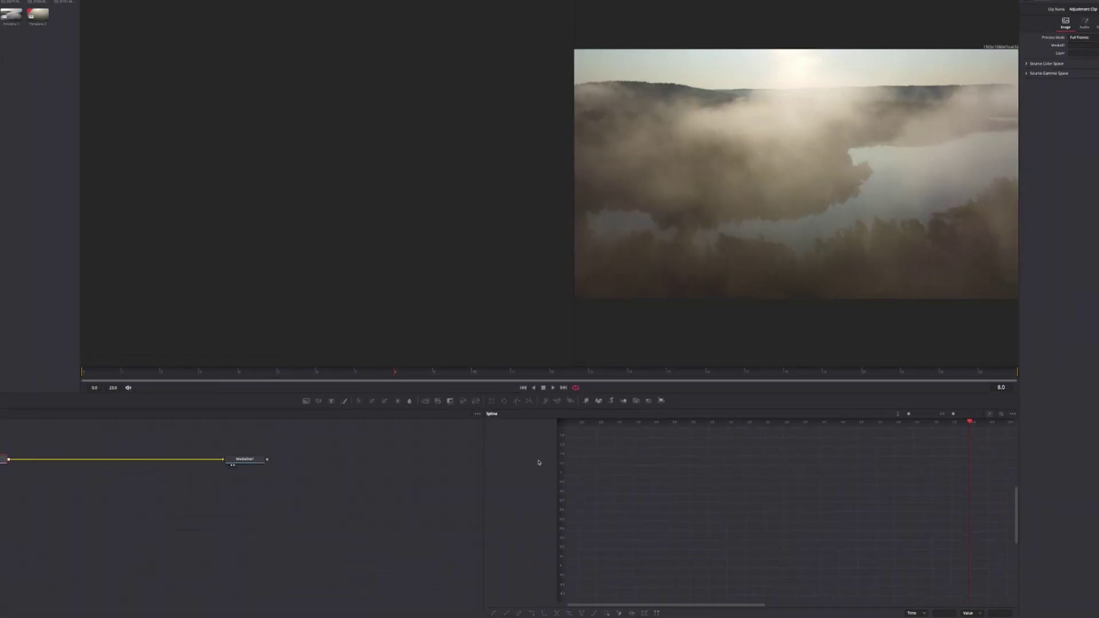
Step: Add a Transform node after MediaIn1 and position it midway along the connection to MediaOut1
left_click_drag(17, 442, 337, 497)
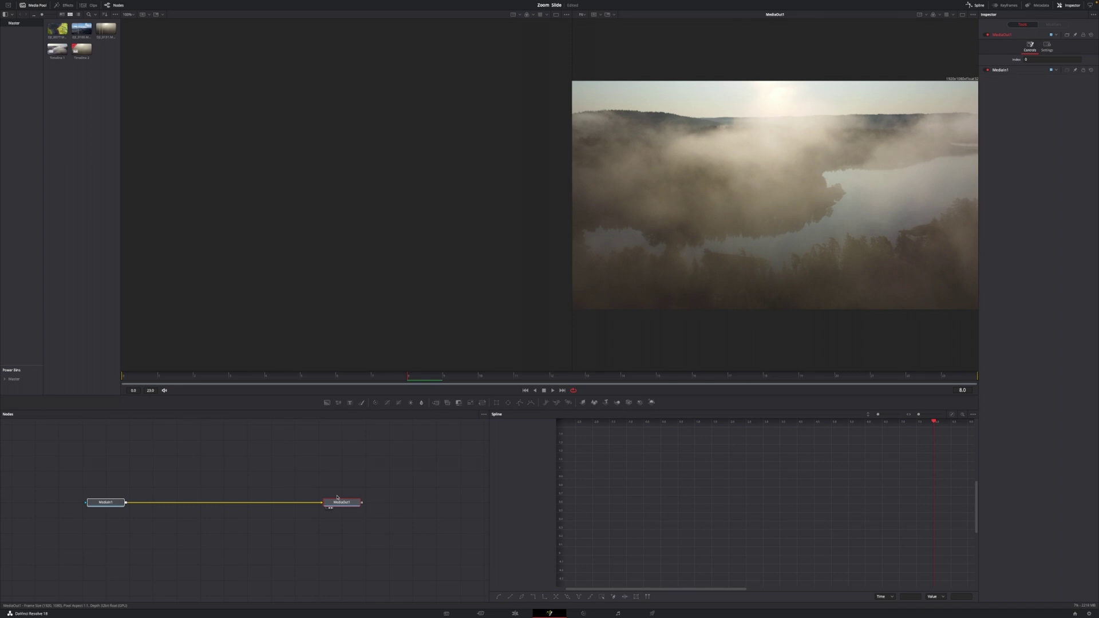
left_click(110, 503)
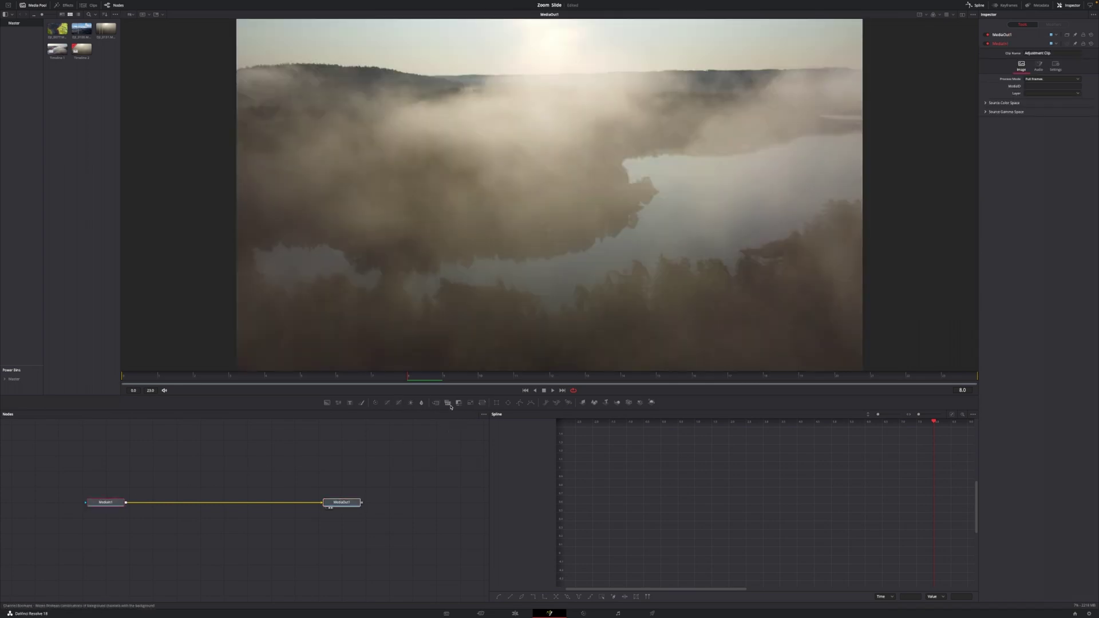
left_click(483, 402)
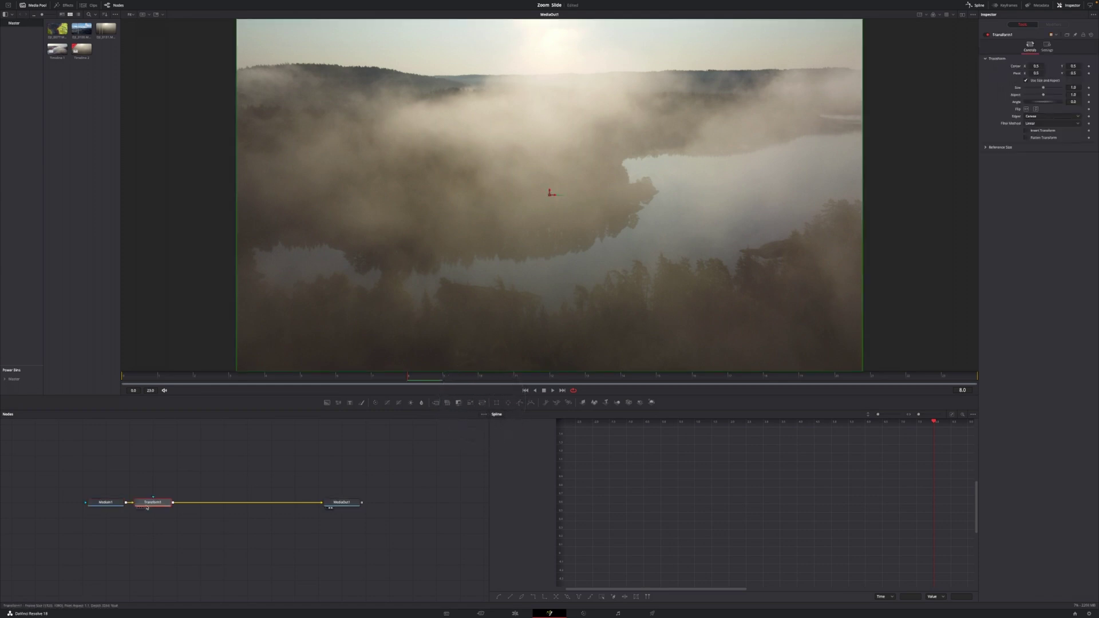
left_click_drag(161, 503, 230, 503)
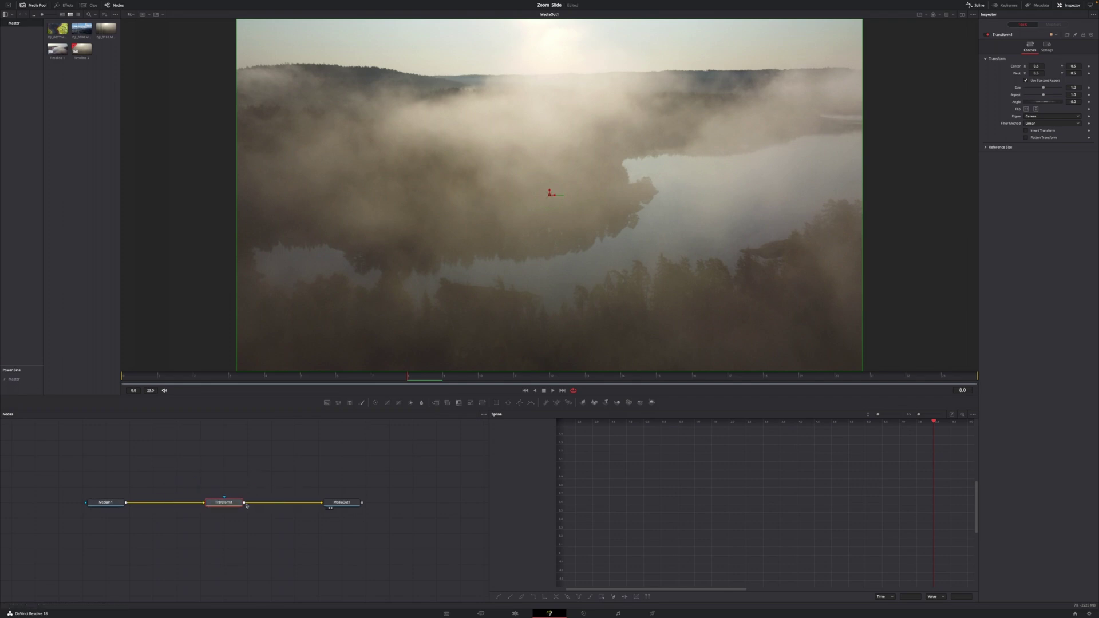
Step: Detach the Transform node from the flow and insert it back into the connection between MediaIn1 and MediaOut1
left_click_drag(232, 502, 233, 534)
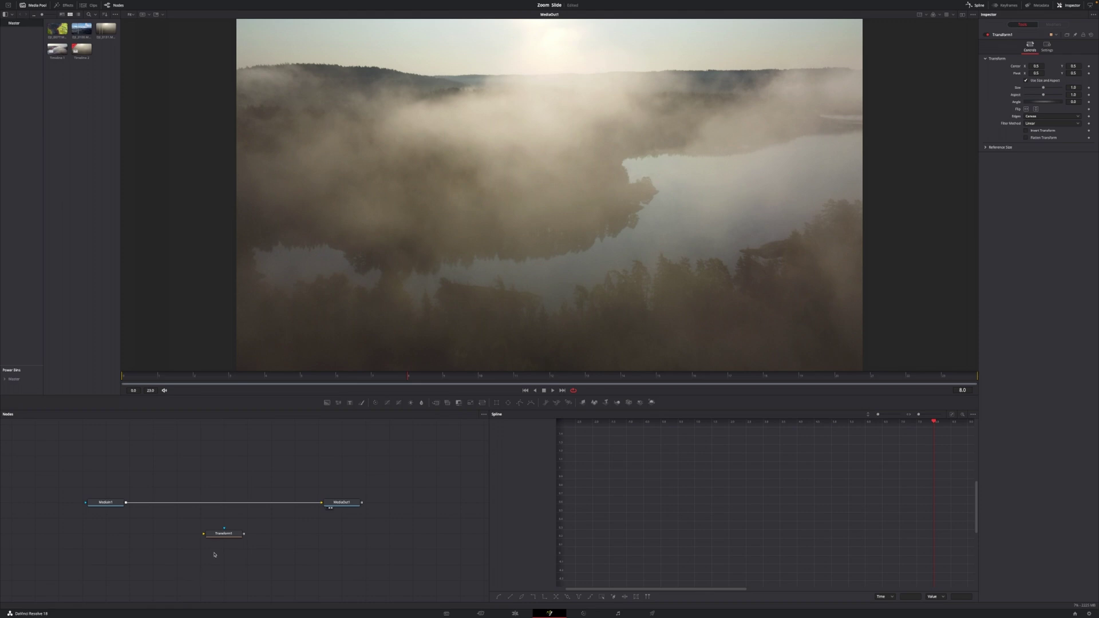
left_click(229, 534)
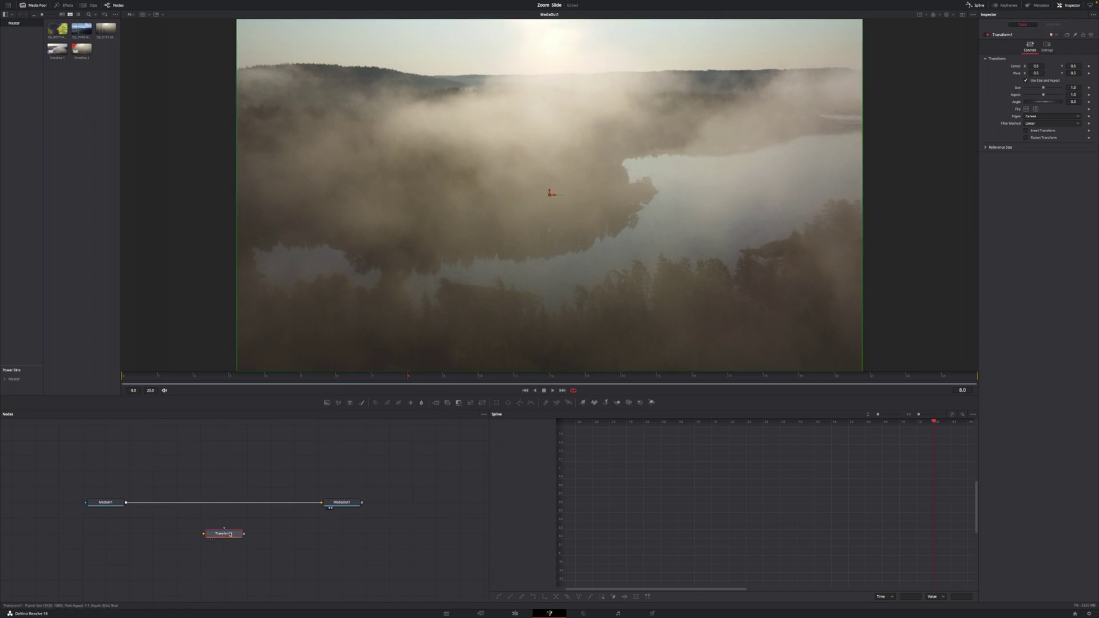
left_click_drag(231, 534, 215, 507)
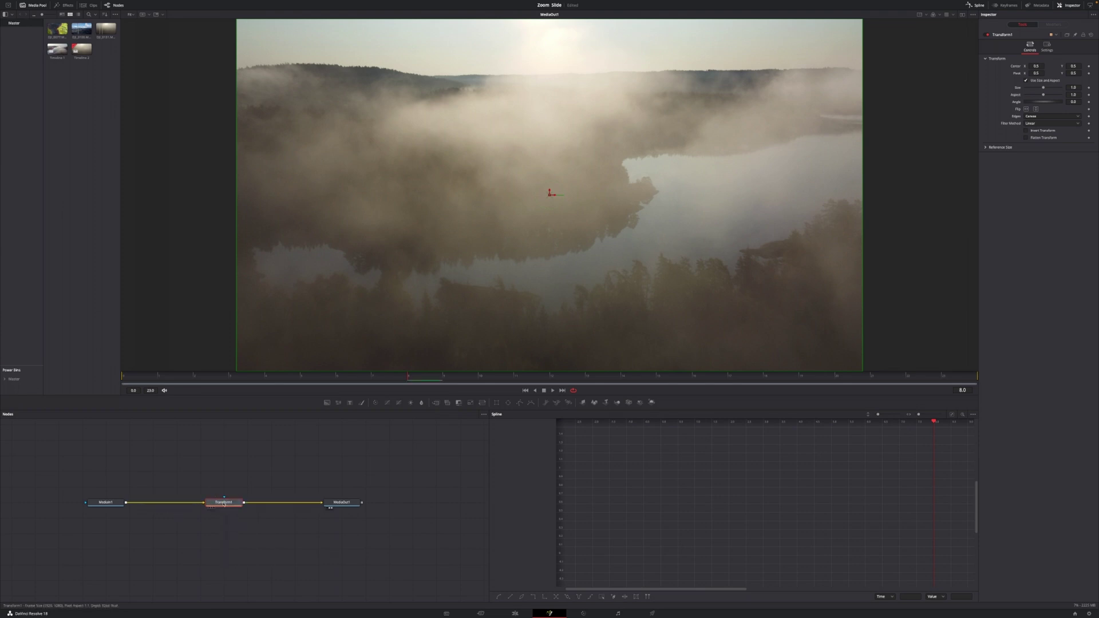
Step: Add a keyframe for the Transform node's Center at frame 0
left_click(122, 377)
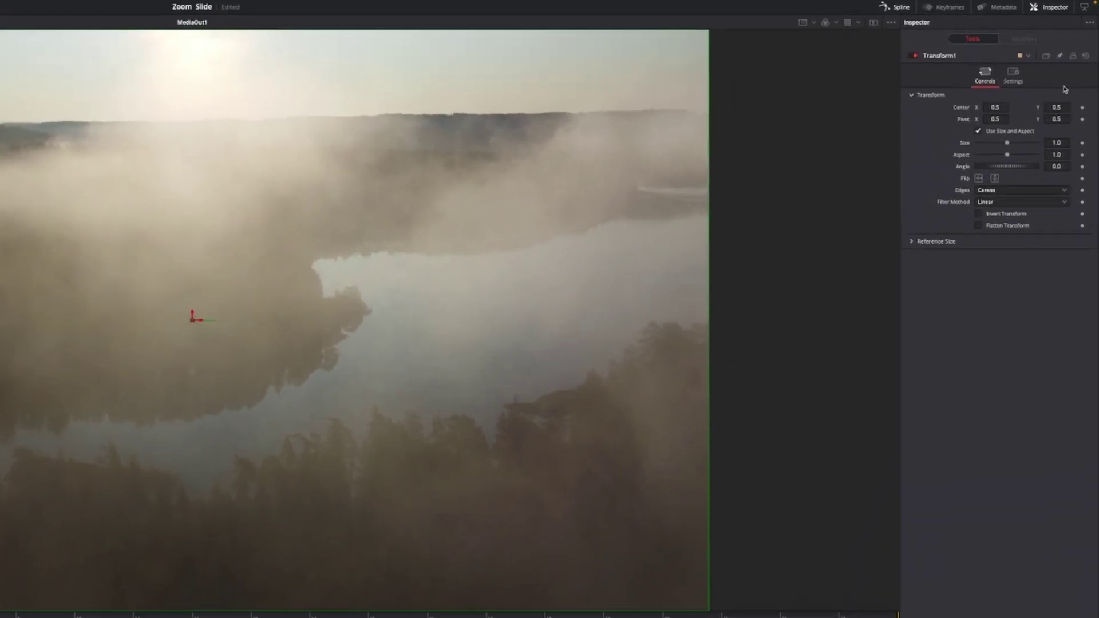
left_click(1058, 9)
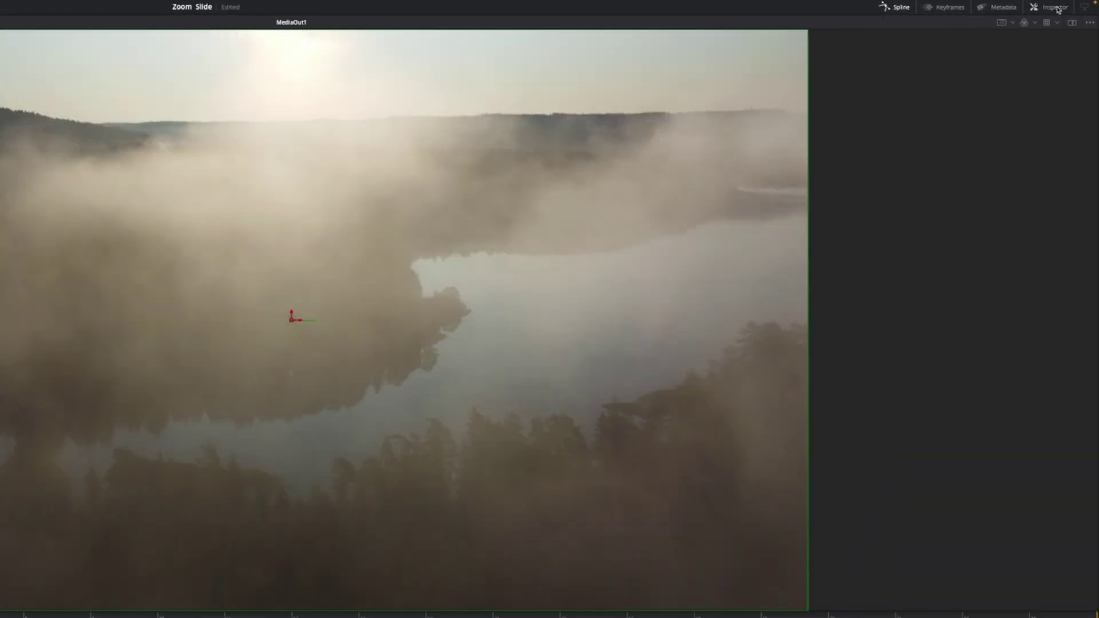
left_click(1058, 9)
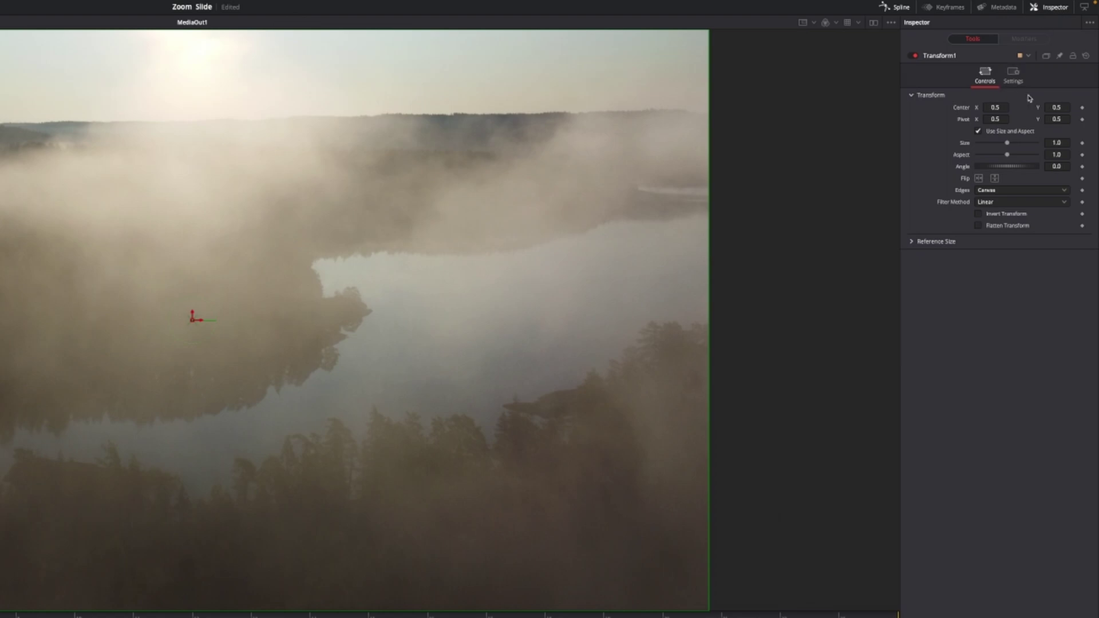
left_click(1083, 110)
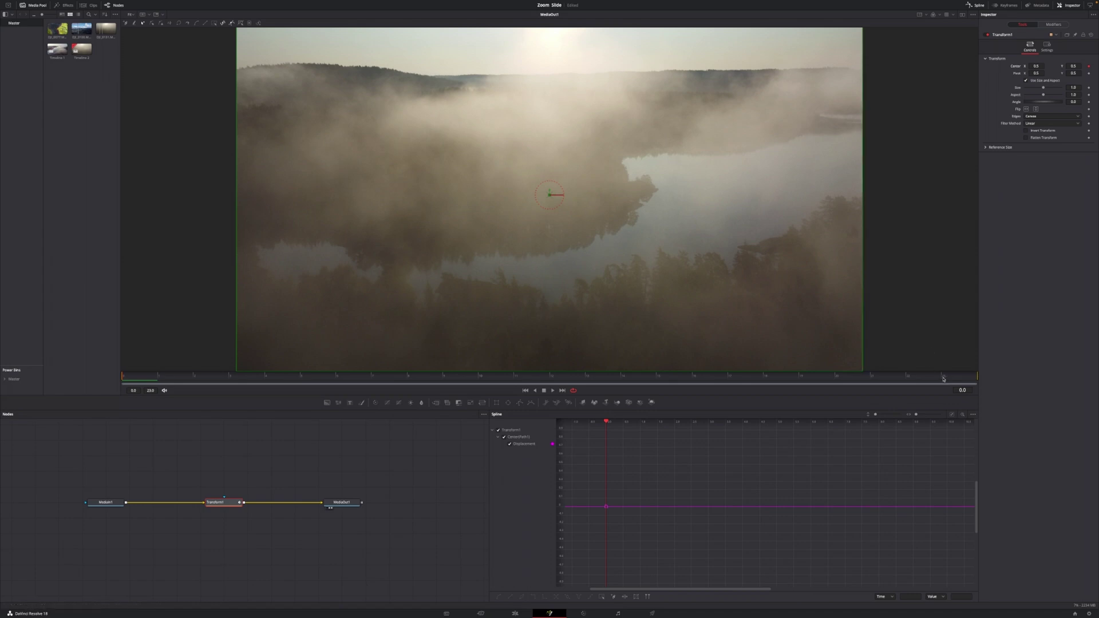
Step: At frame 23, set the Transform node's Center X to 0.25 and set its Edges to Mirror
left_click(943, 379)
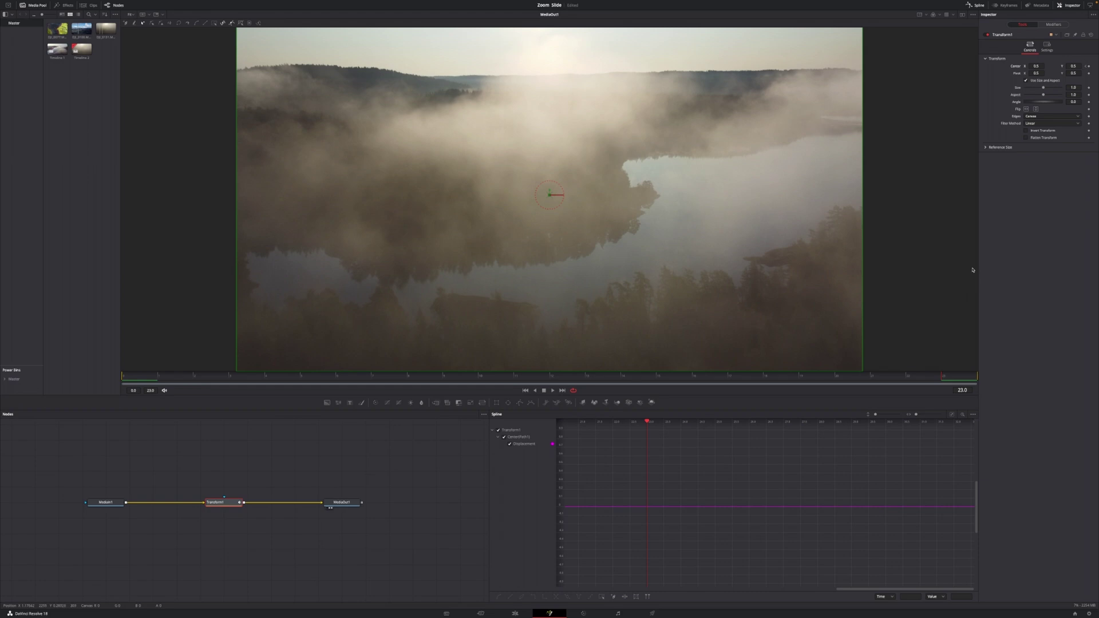
left_click(1038, 66)
type("0.25")
key("Tab")
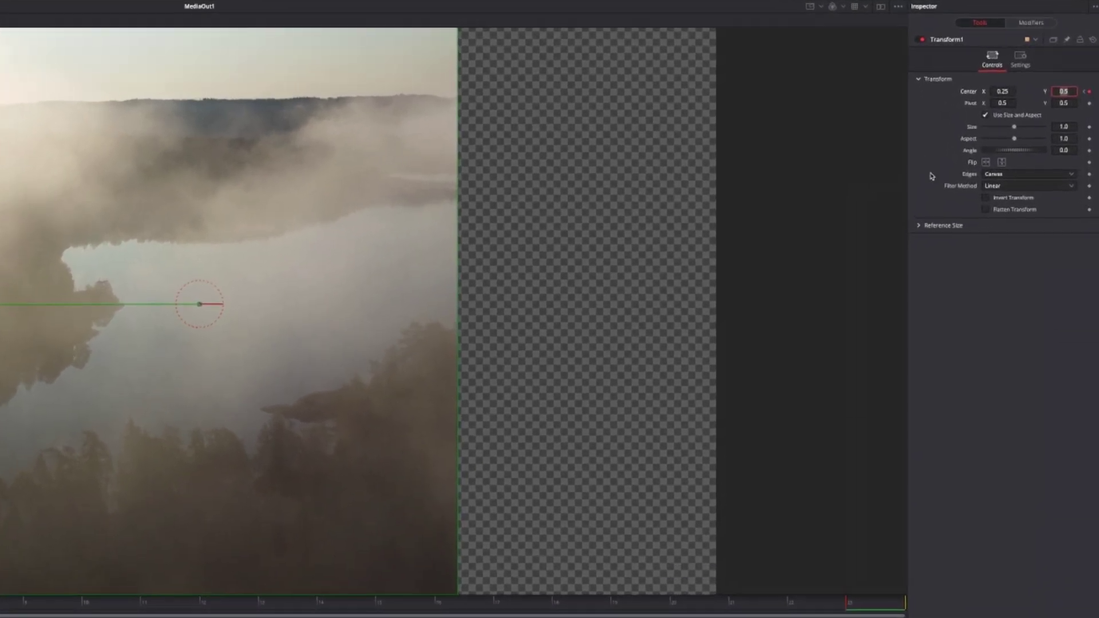
left_click(993, 178)
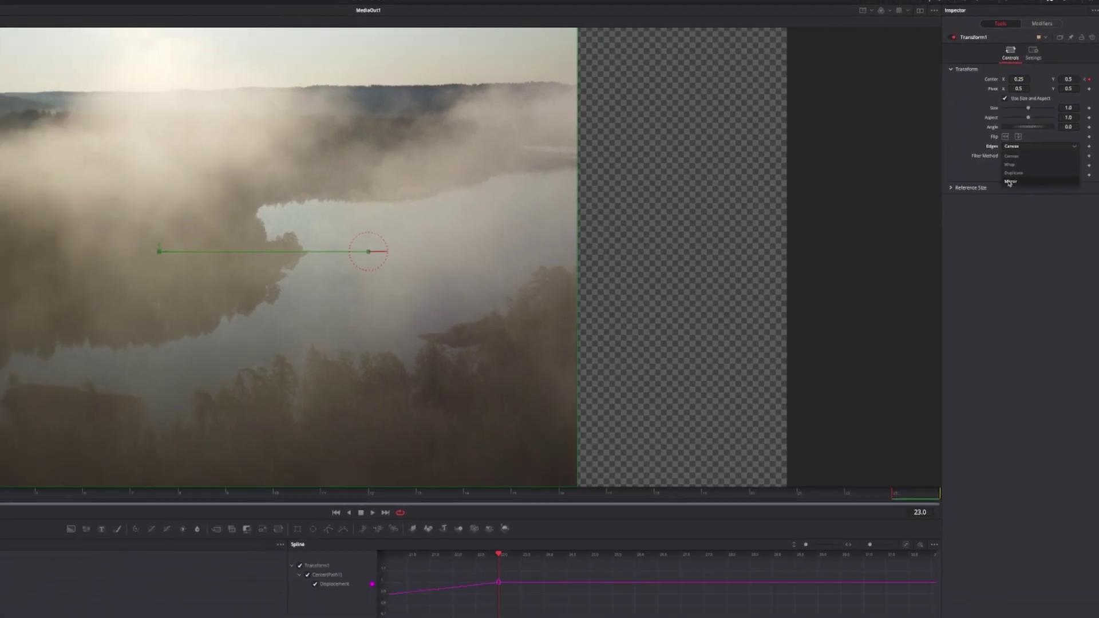
left_click(1010, 181)
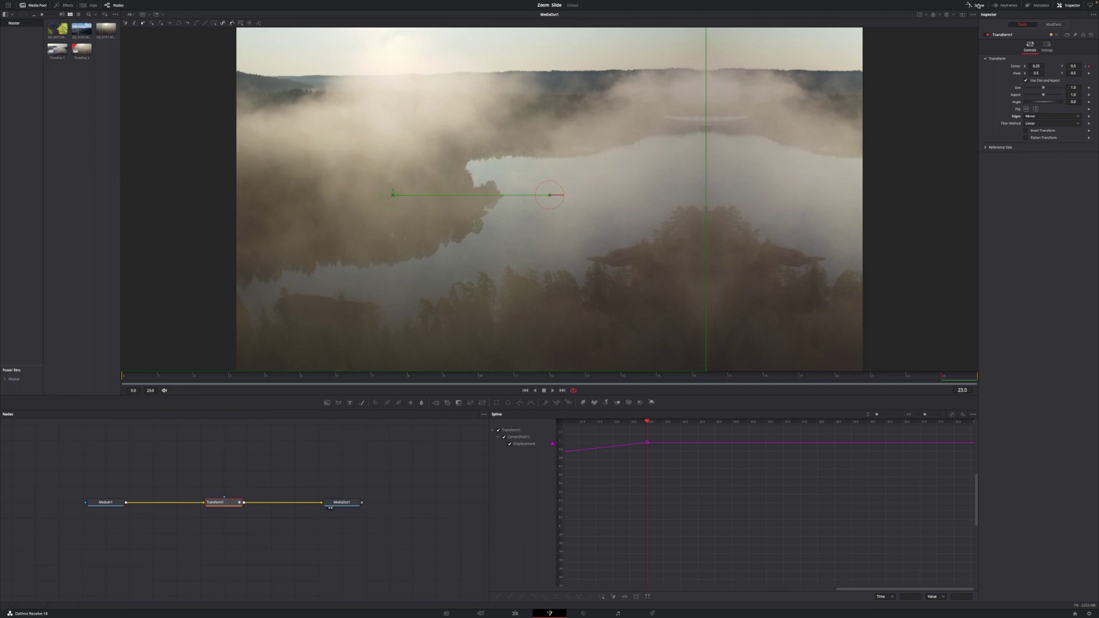
Step: Smooth both Displacement keyframes in the spline and reshape their handles so the curve starts flat and ends steeply
left_click(978, 5)
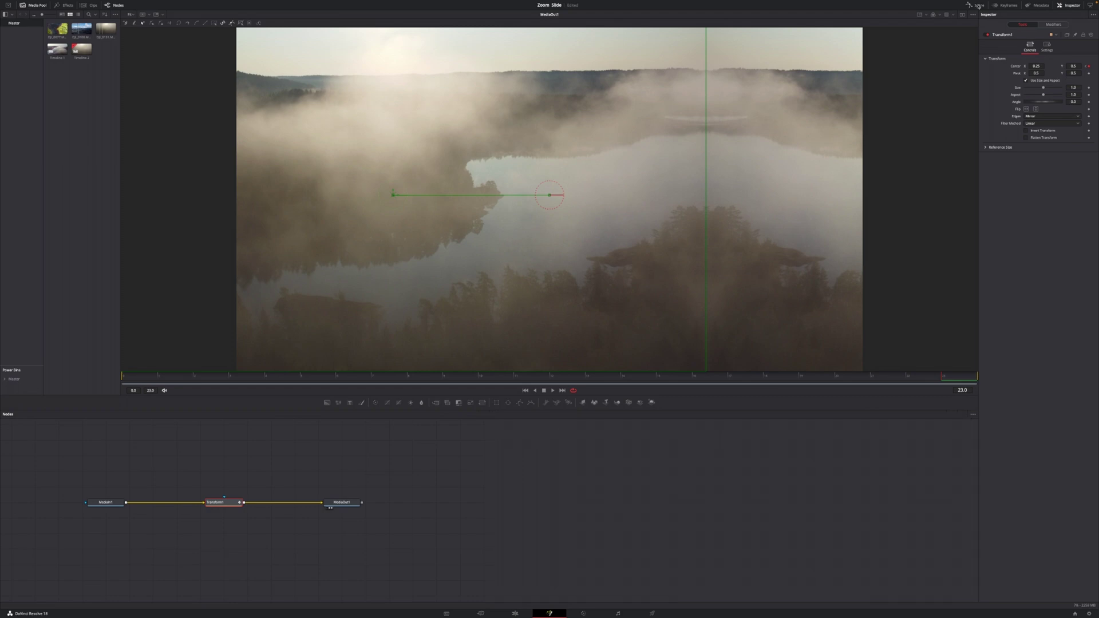
left_click(979, 5)
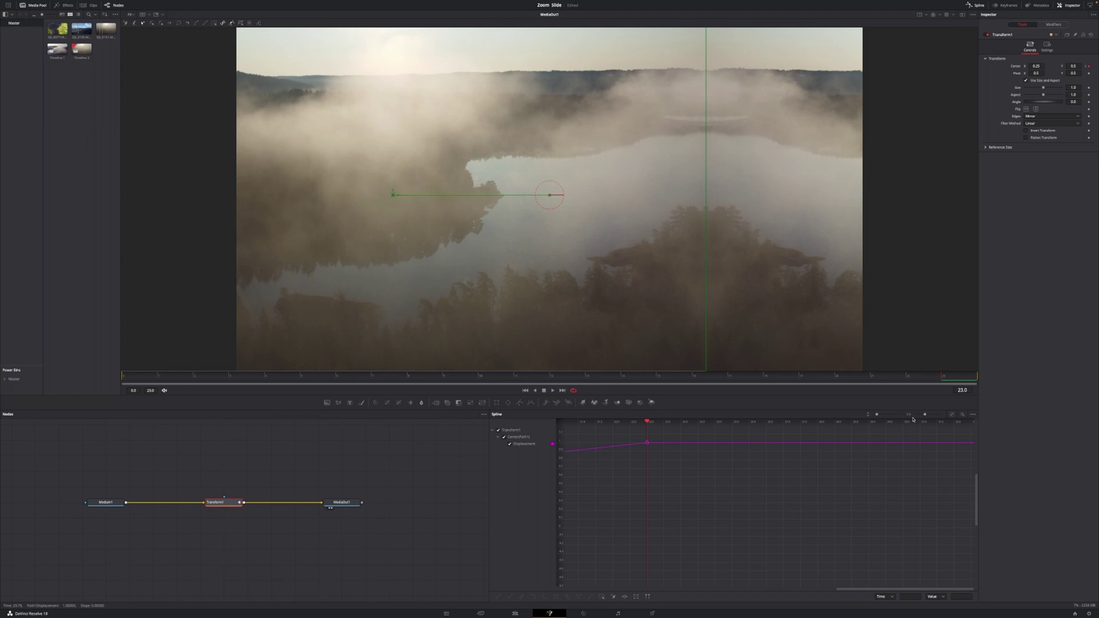
left_click(952, 415)
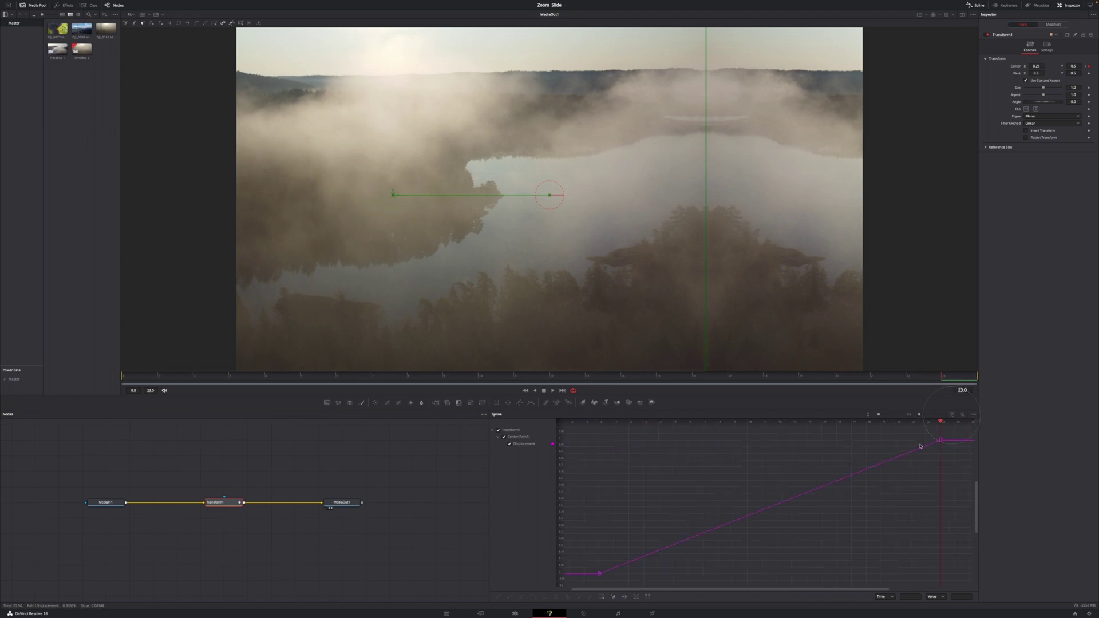
left_click_drag(950, 433, 593, 582)
key("s")
left_click_drag(712, 575, 865, 575)
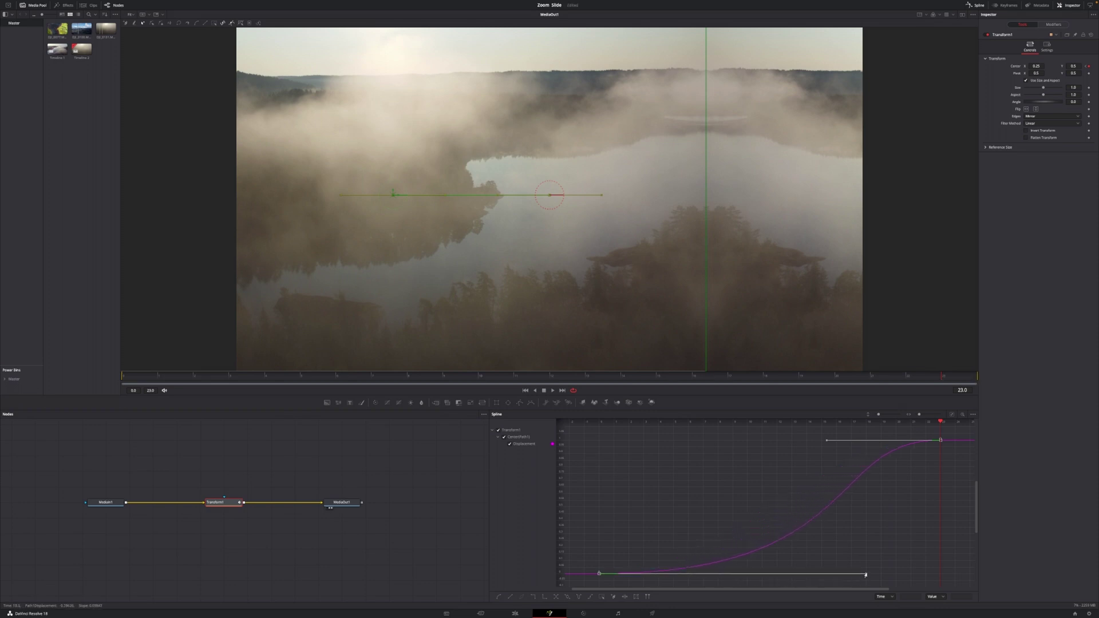
left_click_drag(825, 442, 898, 546)
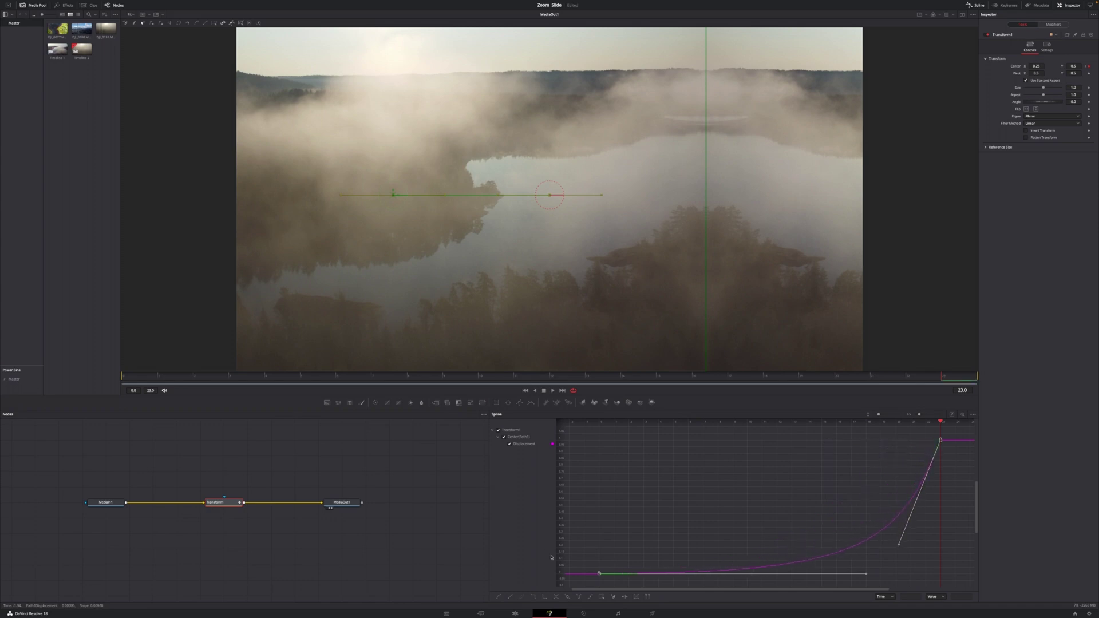
Step: Return to the edit timeline and open the adjustment clip after the cut in the Fusion page
left_click(516, 614)
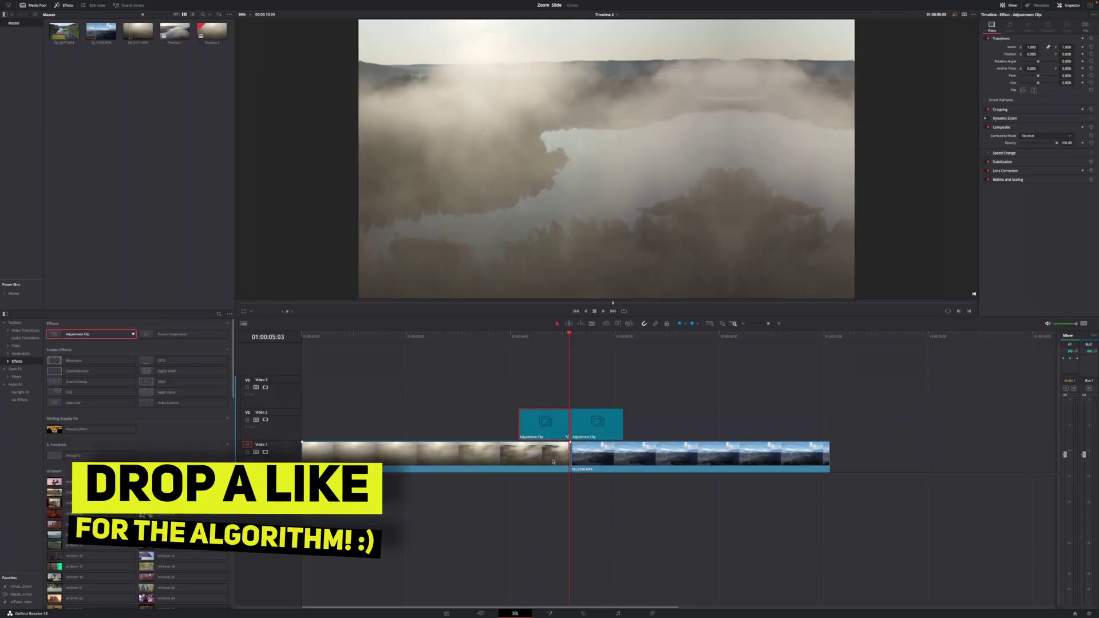
left_click(596, 336)
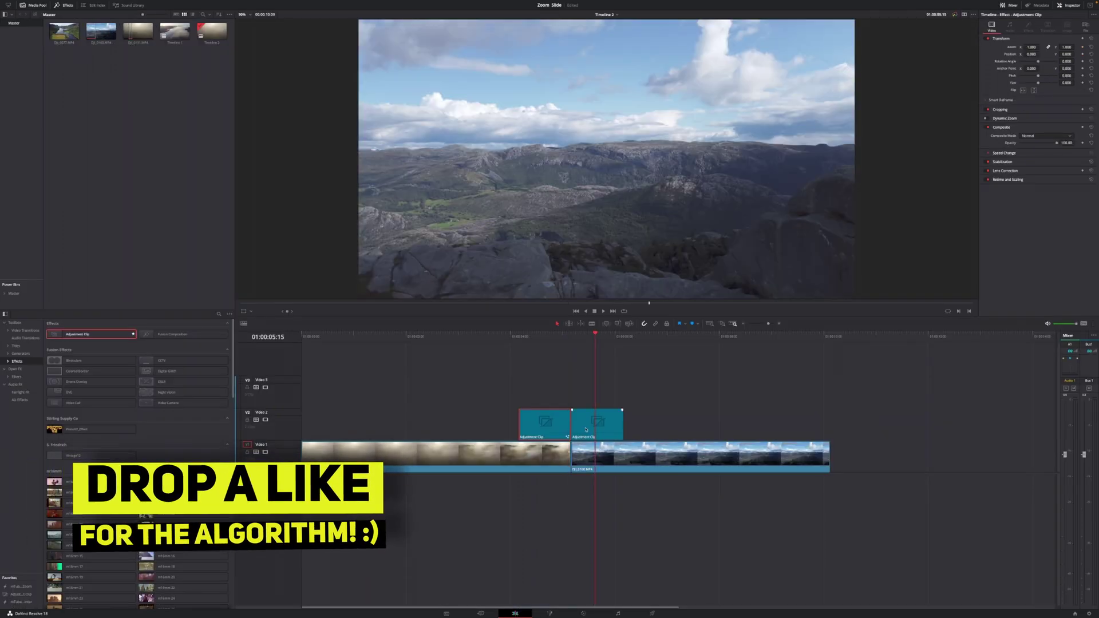
left_click(586, 429)
right_click(585, 428)
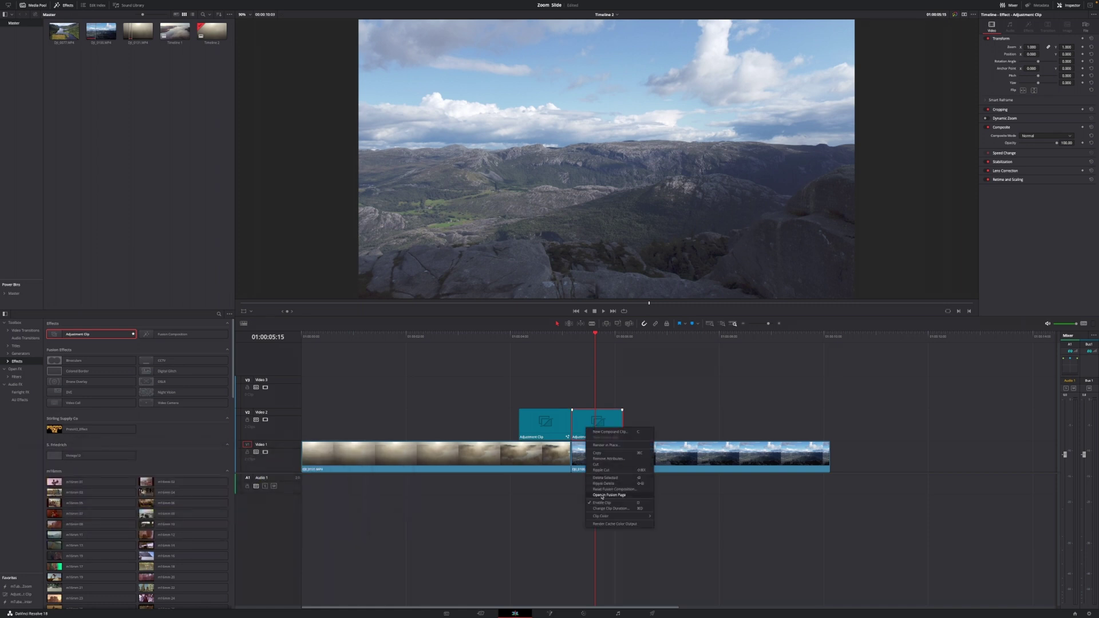
left_click(602, 496)
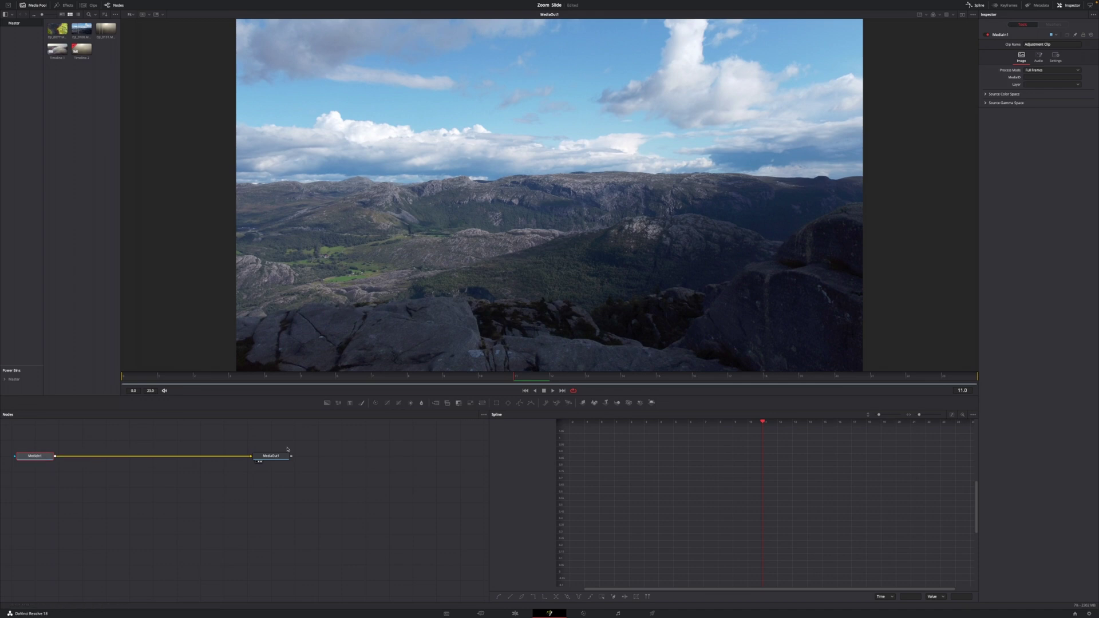
Step: Add a Transform node between MediaIn1 and MediaOut1 and keyframe its Center at frame 0
left_click(482, 403)
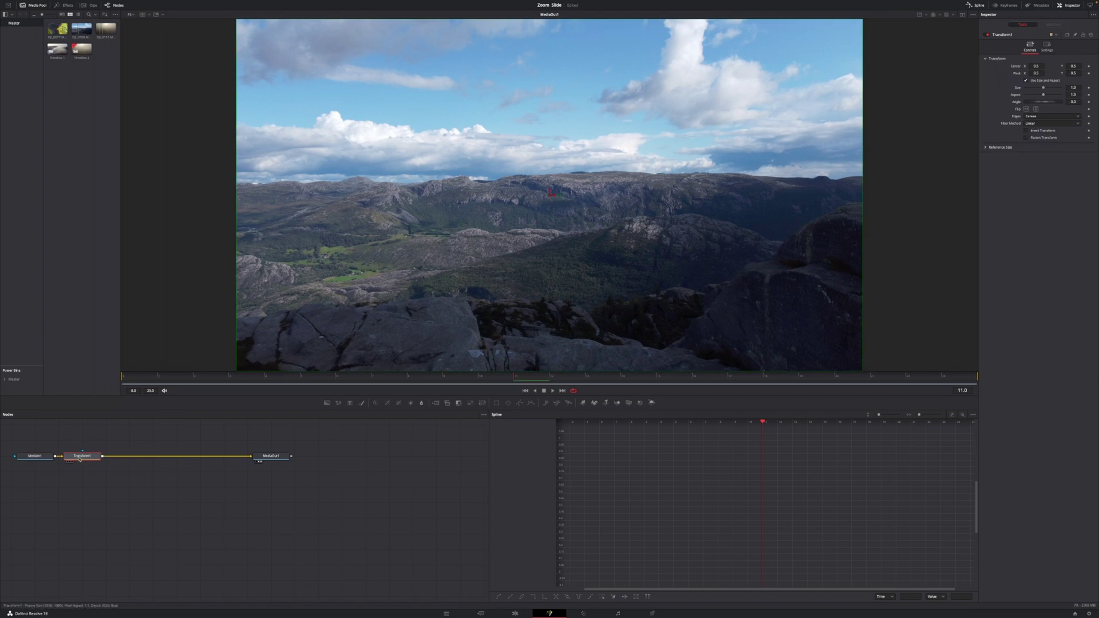
left_click_drag(79, 458, 127, 458)
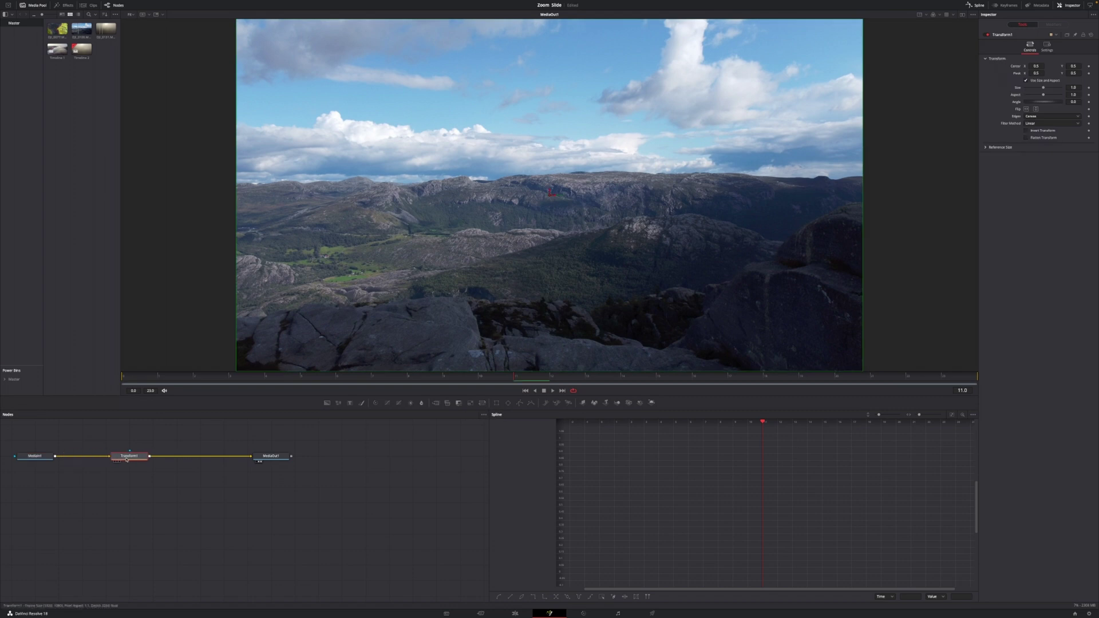
left_click(123, 377)
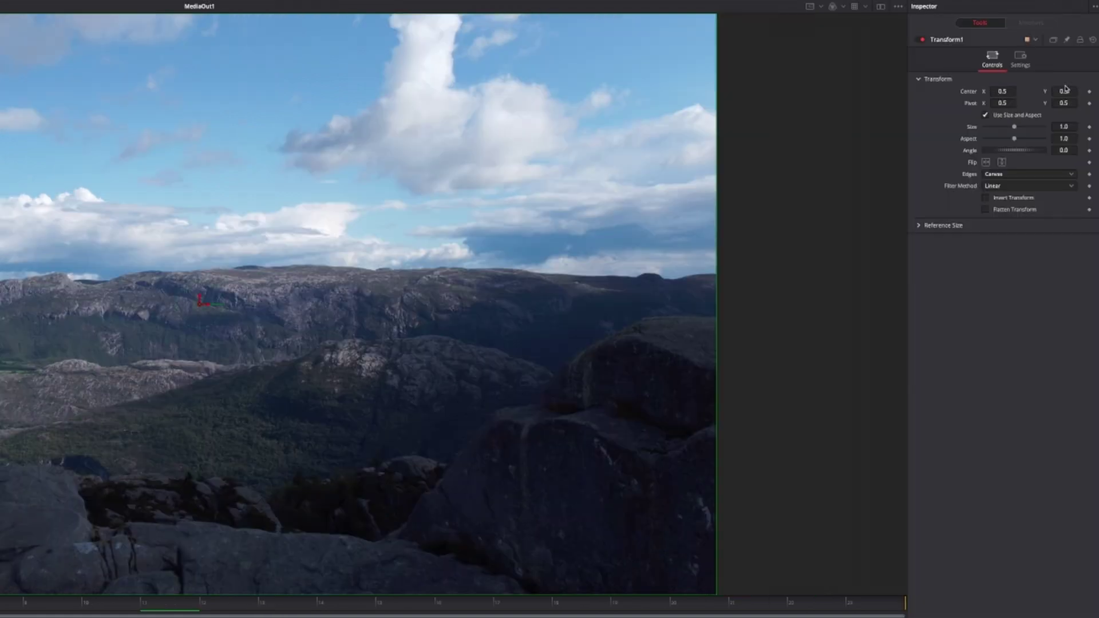
left_click(1089, 91)
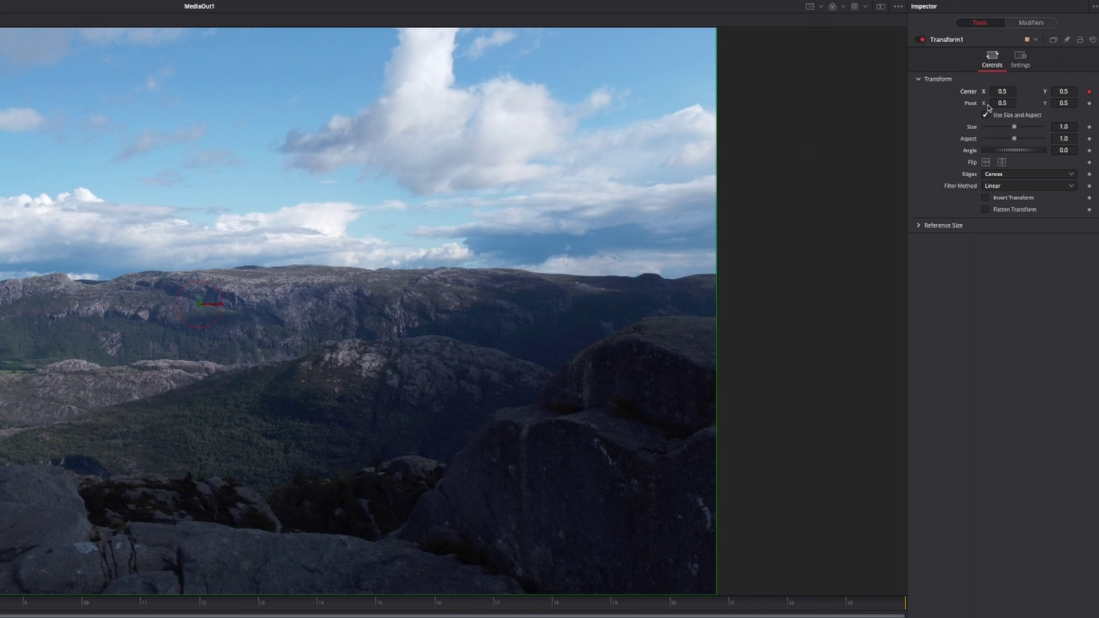
Step: Set the Transform node's Center X to 0.75 at frame 0
left_click(1002, 91)
type("0.75")
key("Tab")
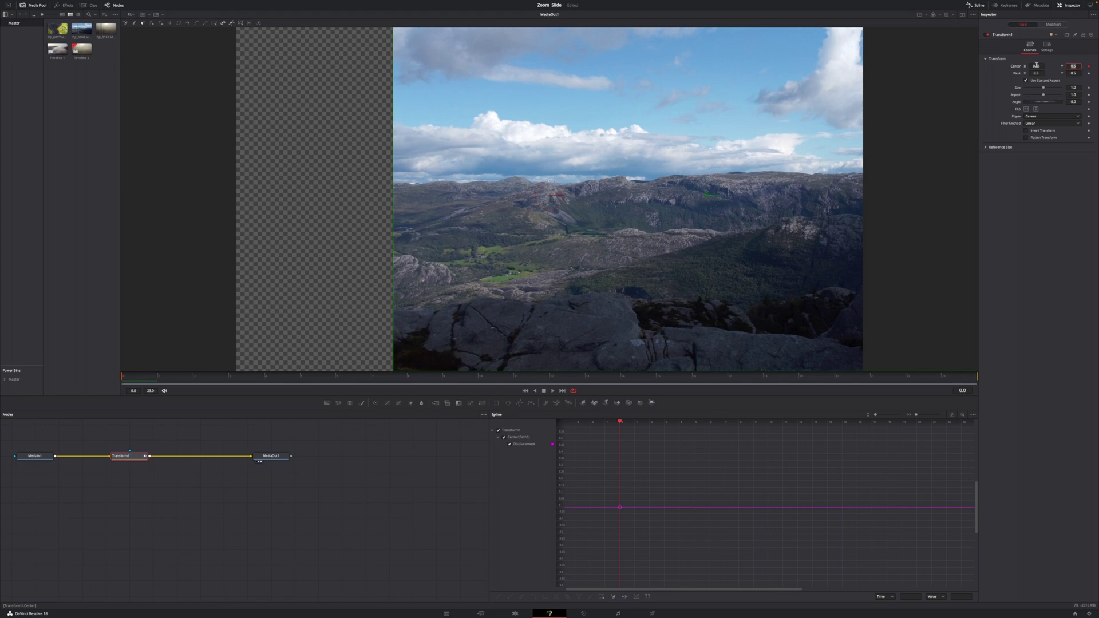
Step: At frame 23, set the Transform node's Center X to 0.5 and set its Edges to Mirror
left_click(943, 378)
left_click(1035, 66)
key("BackSpace")
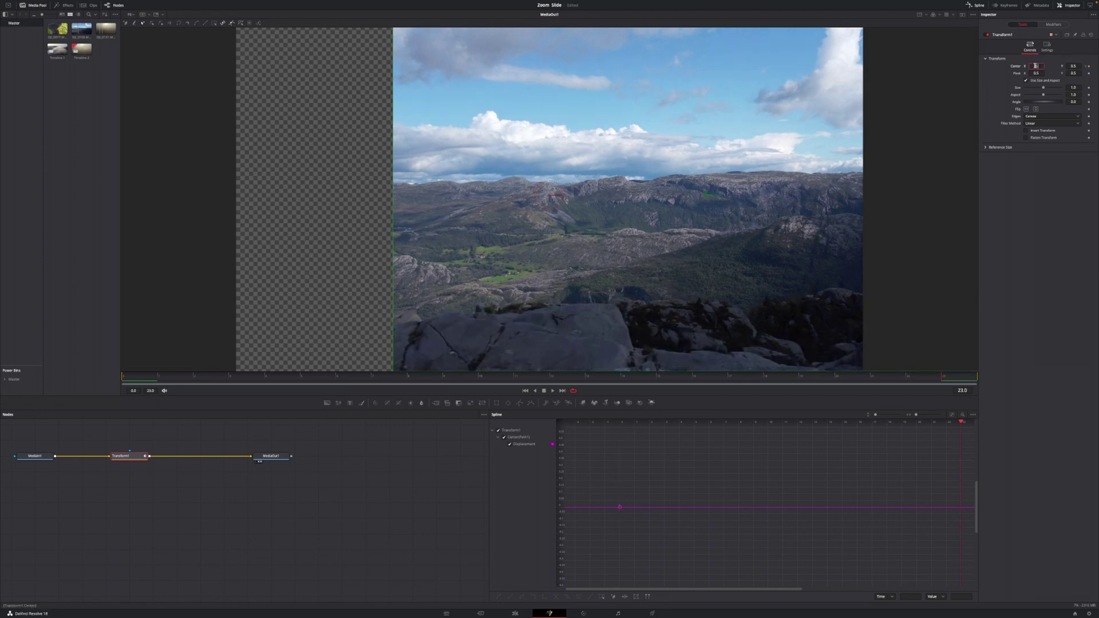
type("0.5")
key("Tab")
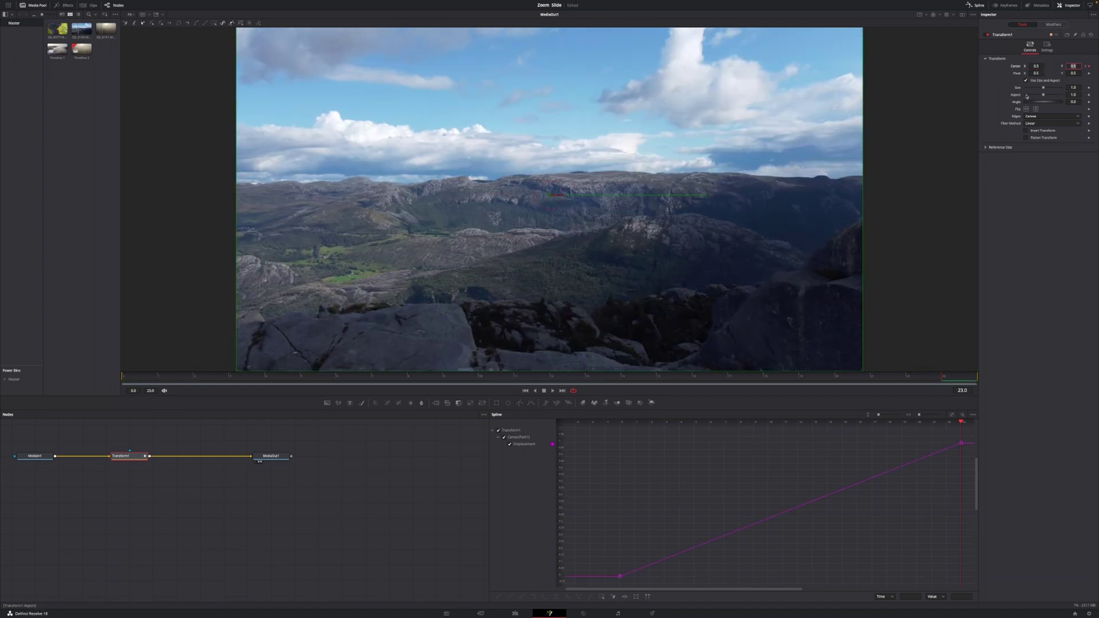
left_click(1029, 118)
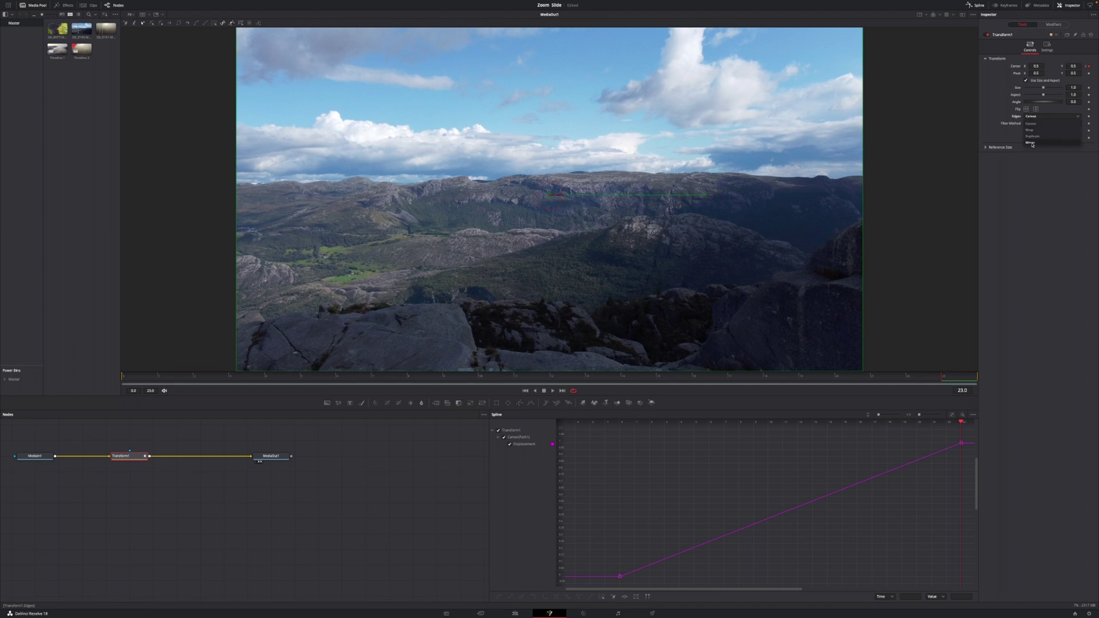
left_click(1032, 145)
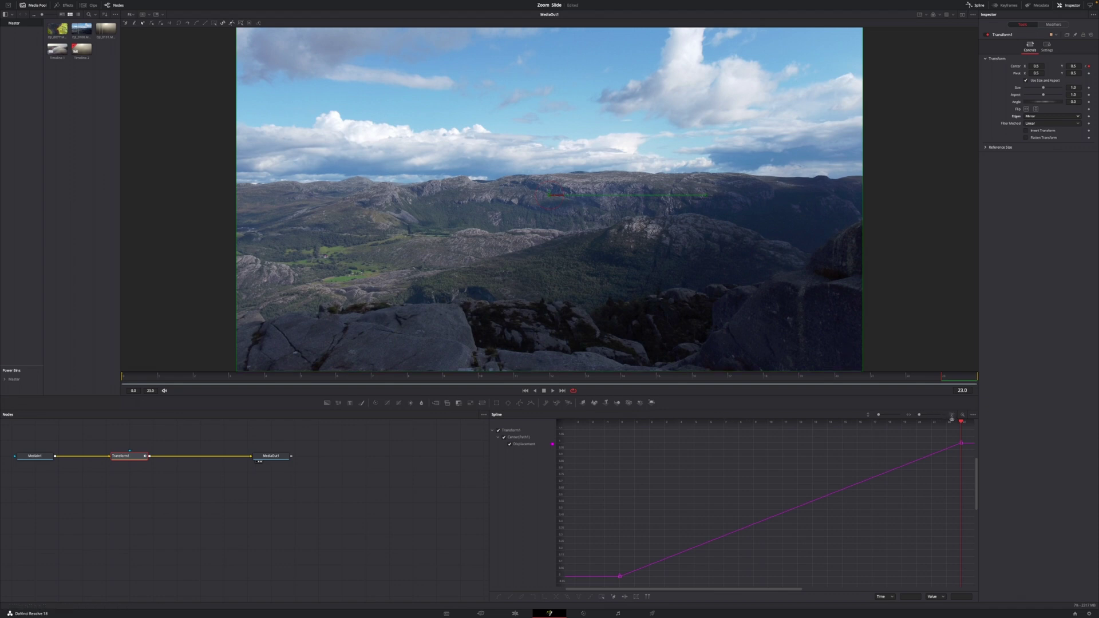
Step: Smooth both Displacement keyframes in the spline and reshape their handles so the curve starts steeply and ends flat
left_click_drag(968, 435, 602, 587)
key("s")
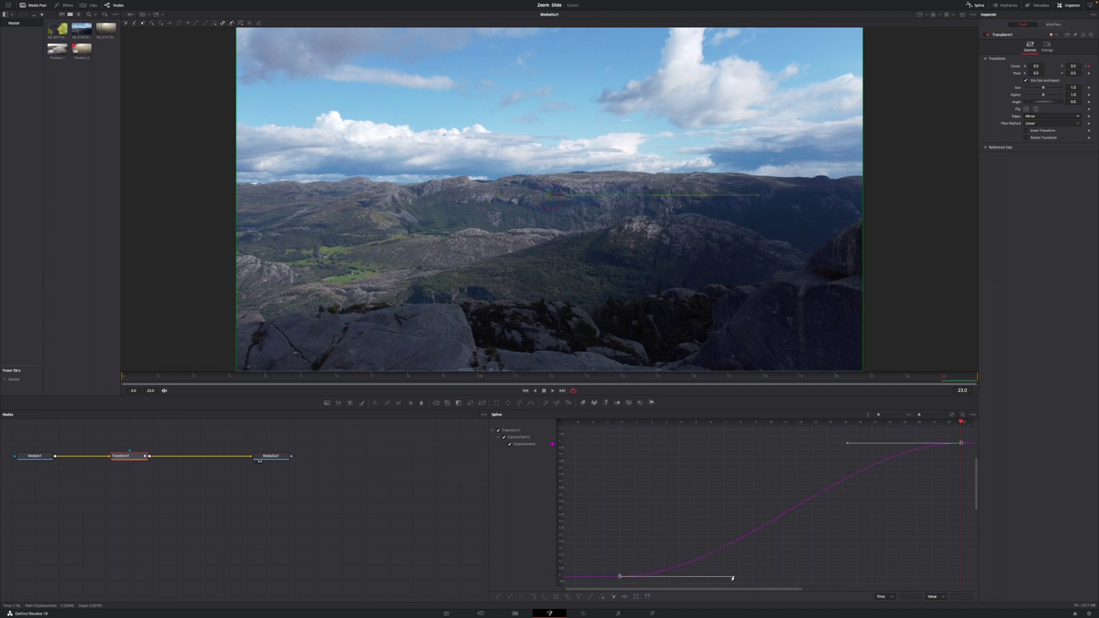
left_click_drag(732, 578, 637, 439)
left_click_drag(846, 444, 688, 442)
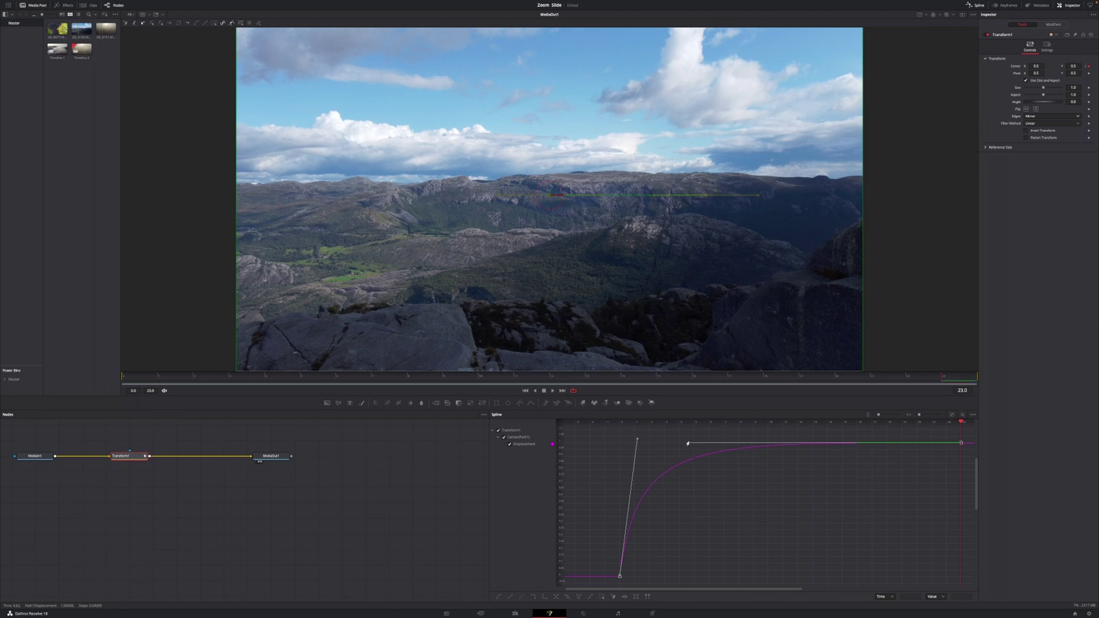
Step: Return to the edit timeline and play back the slide transition from the first clip across the cut
left_click(516, 613)
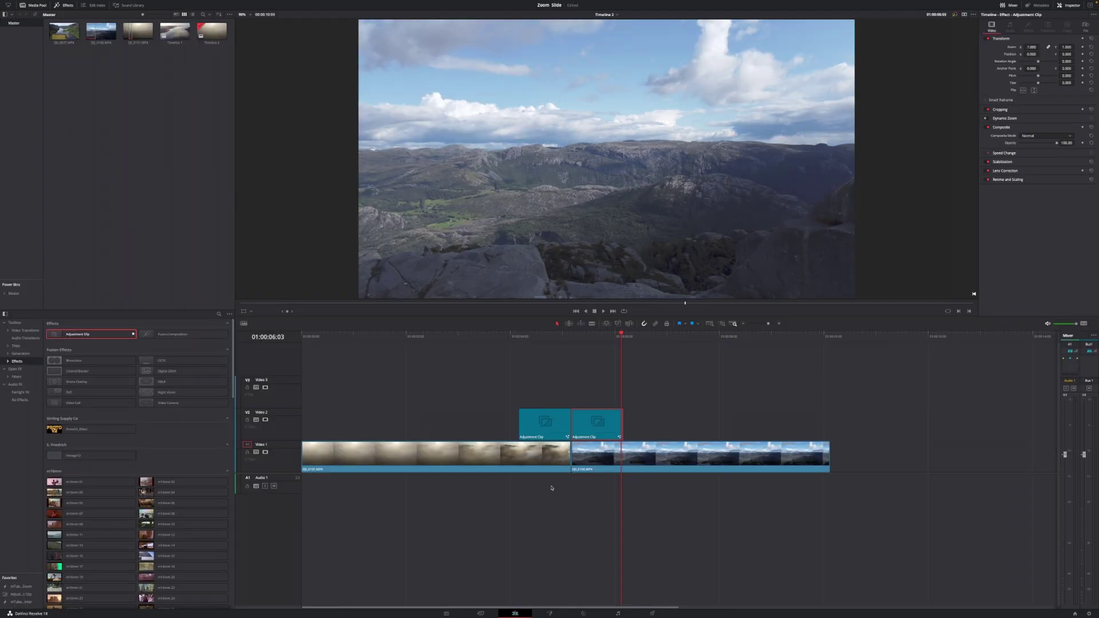
left_click(433, 338)
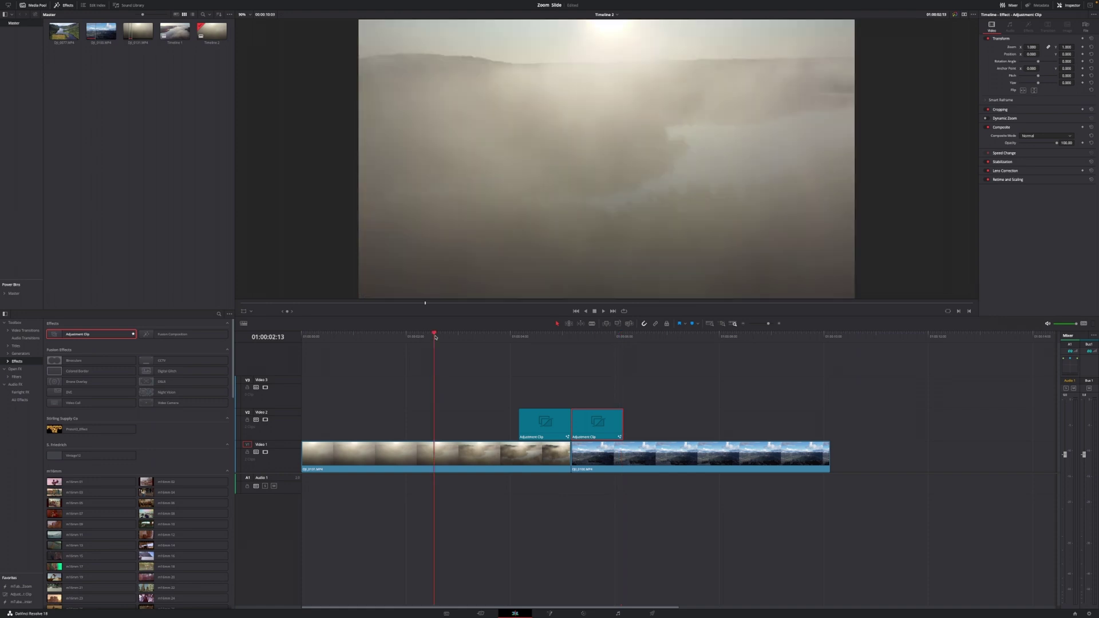
key("space")
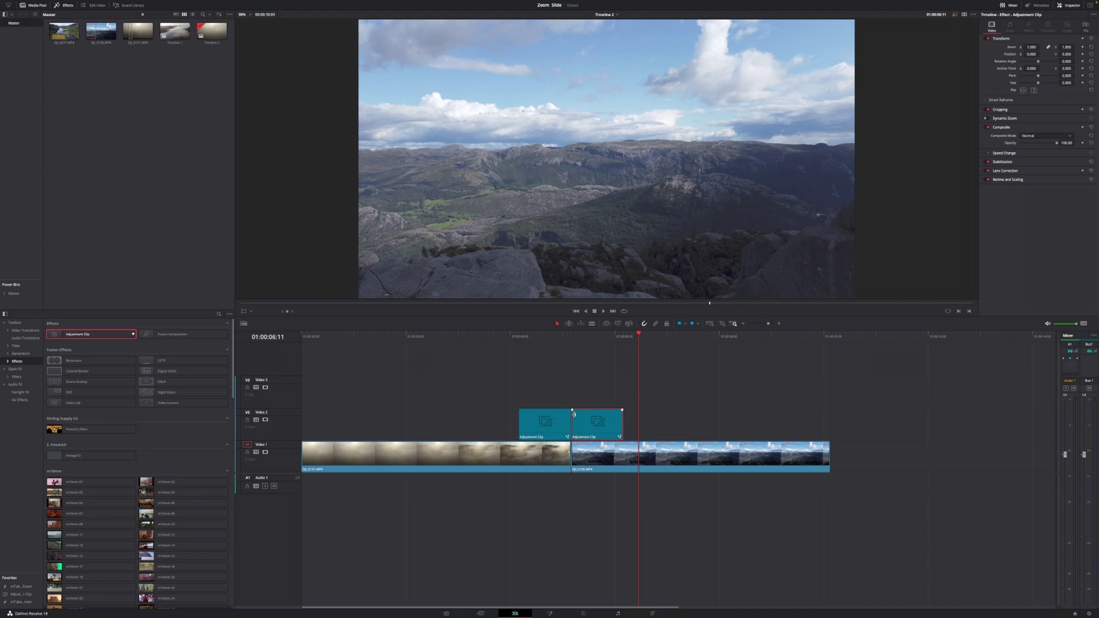
Step: Duplicate the second adjustment clip onto Video 3, centred over the cut, and open the copy in the Fusion page
left_click_drag(595, 420, 570, 393)
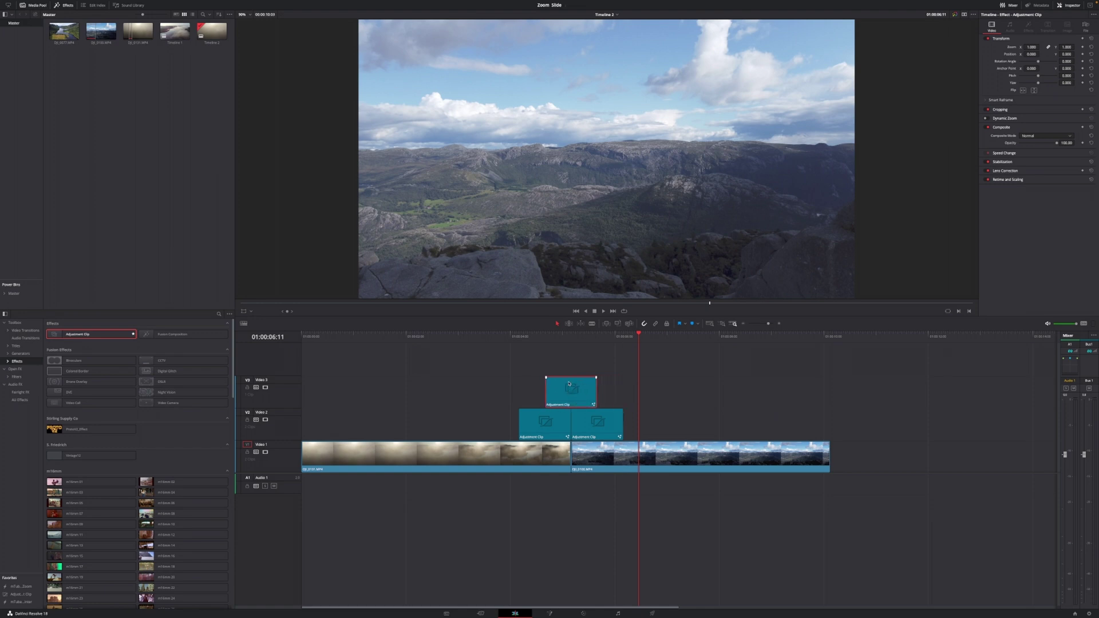
left_click(571, 337)
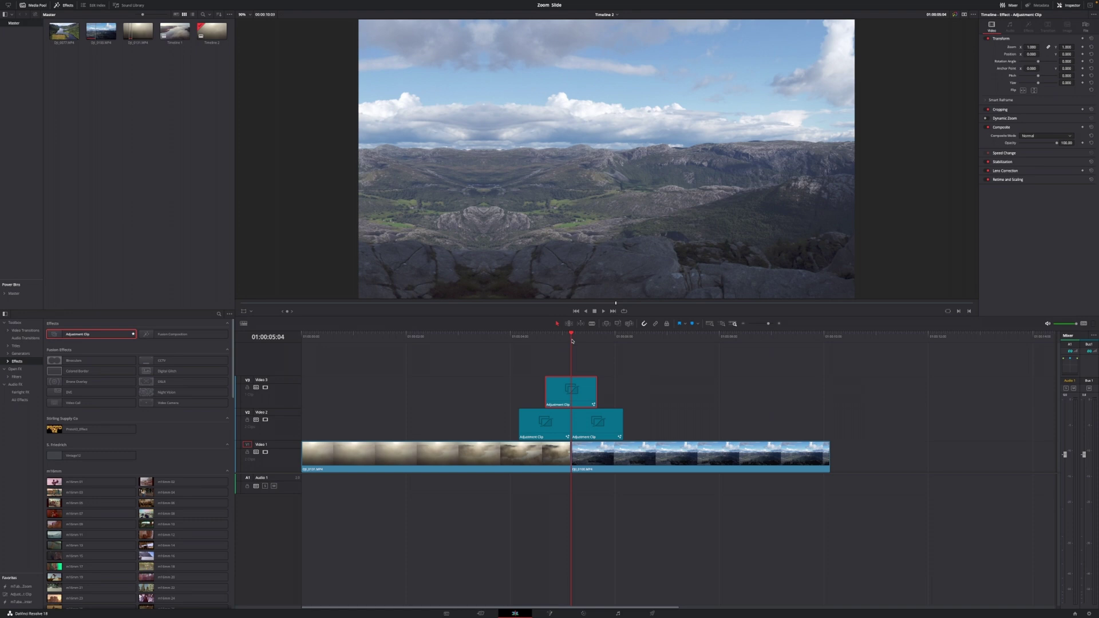
right_click(575, 394)
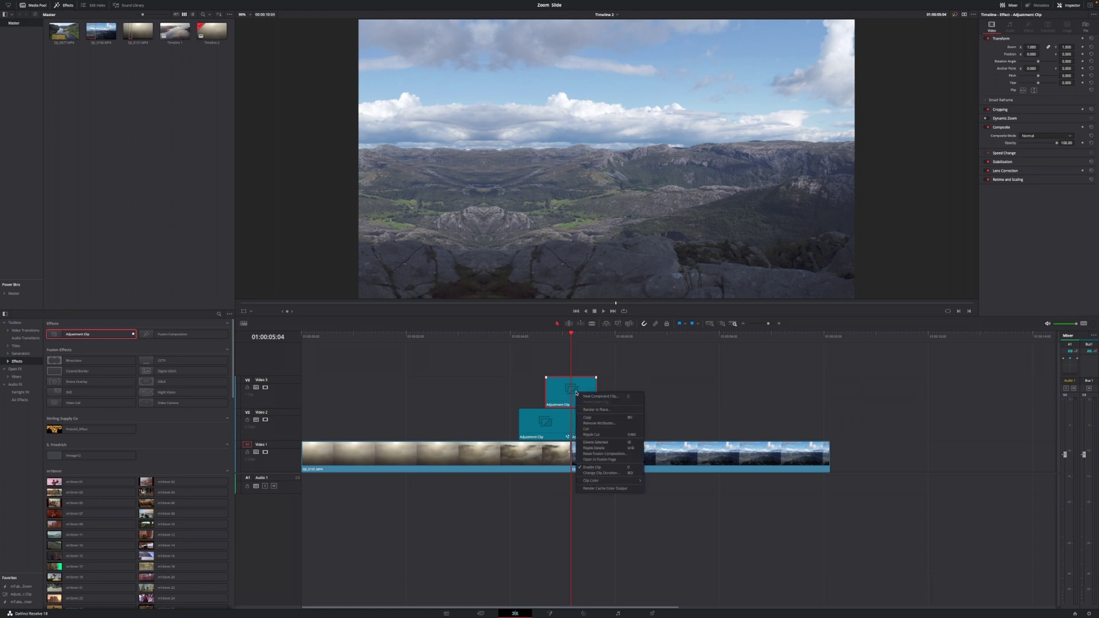
left_click(588, 460)
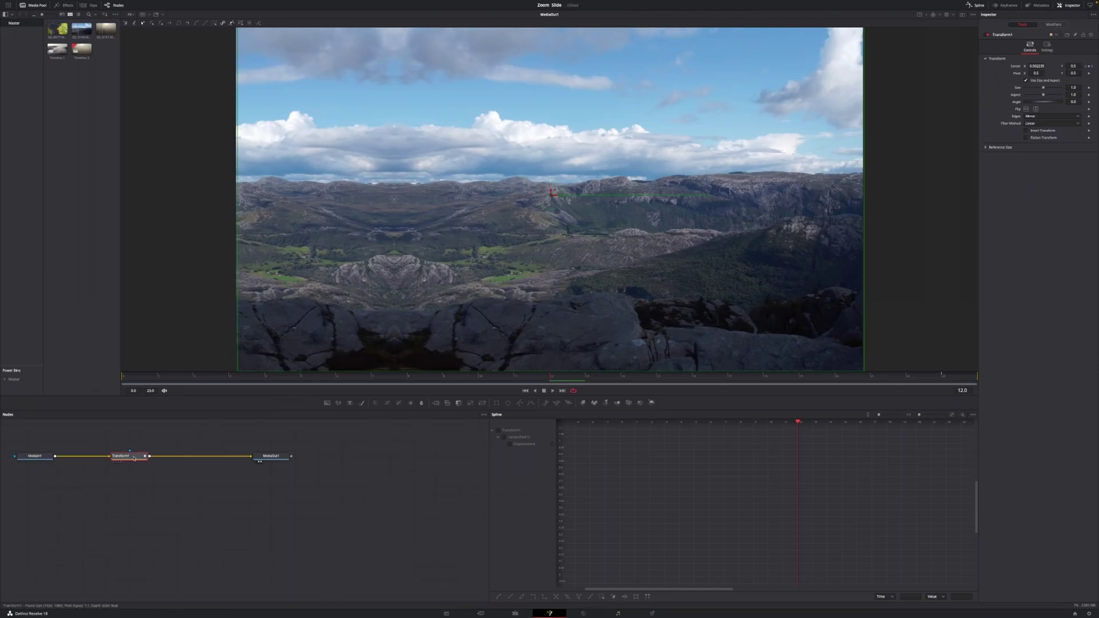
Step: Replace the Transform node with a Directional Blur node placed between MediaIn1 and MediaOut1
key("Delete")
left_click(34, 458)
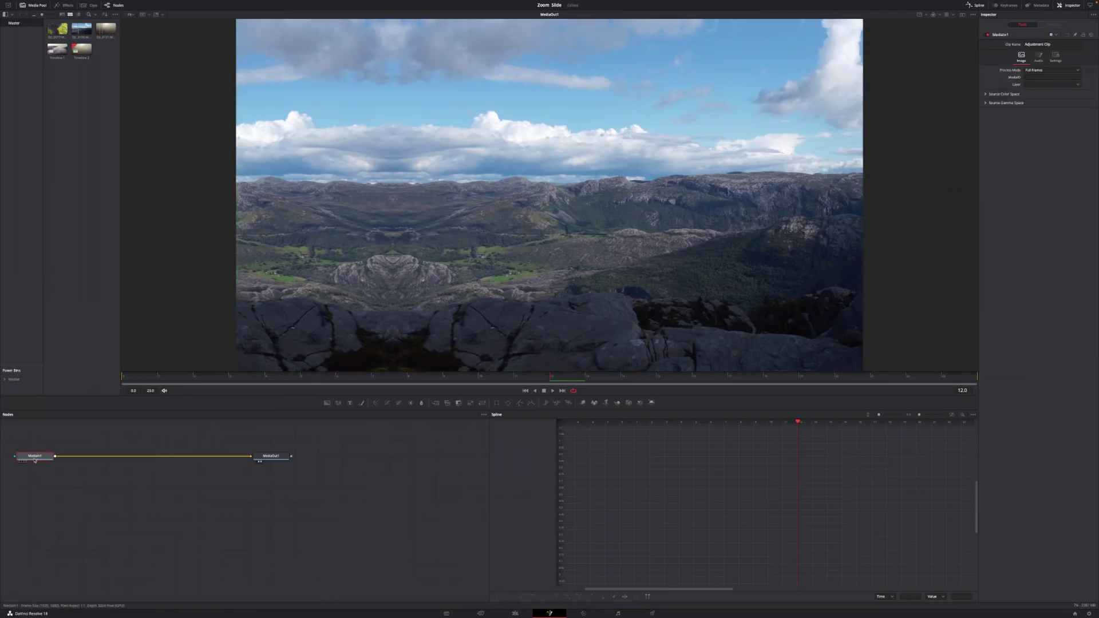
key("shift+space")
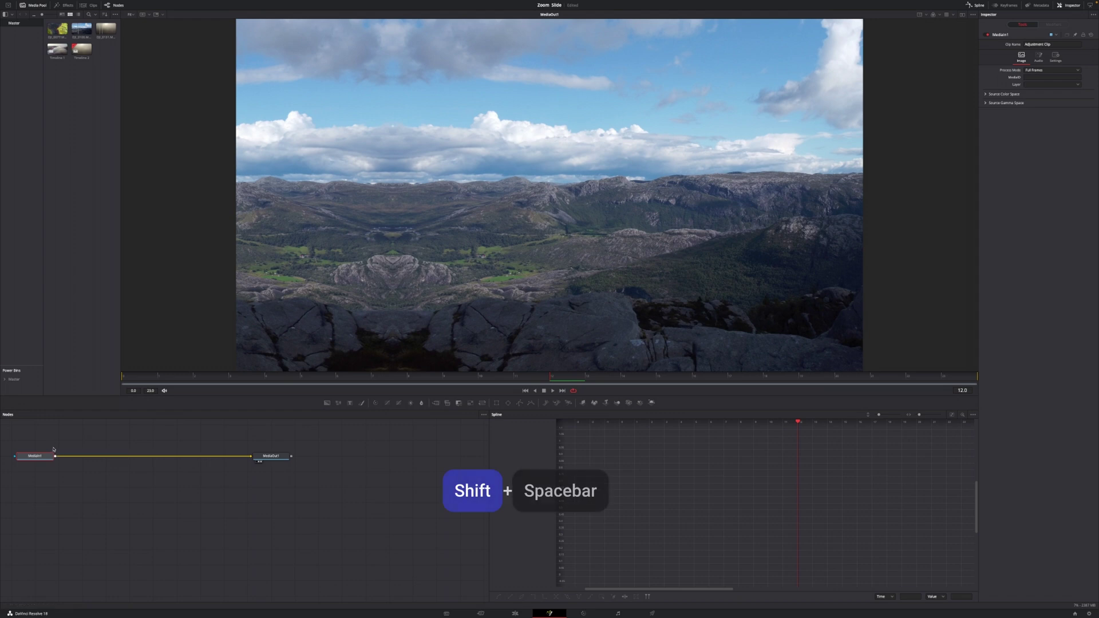
type("direc")
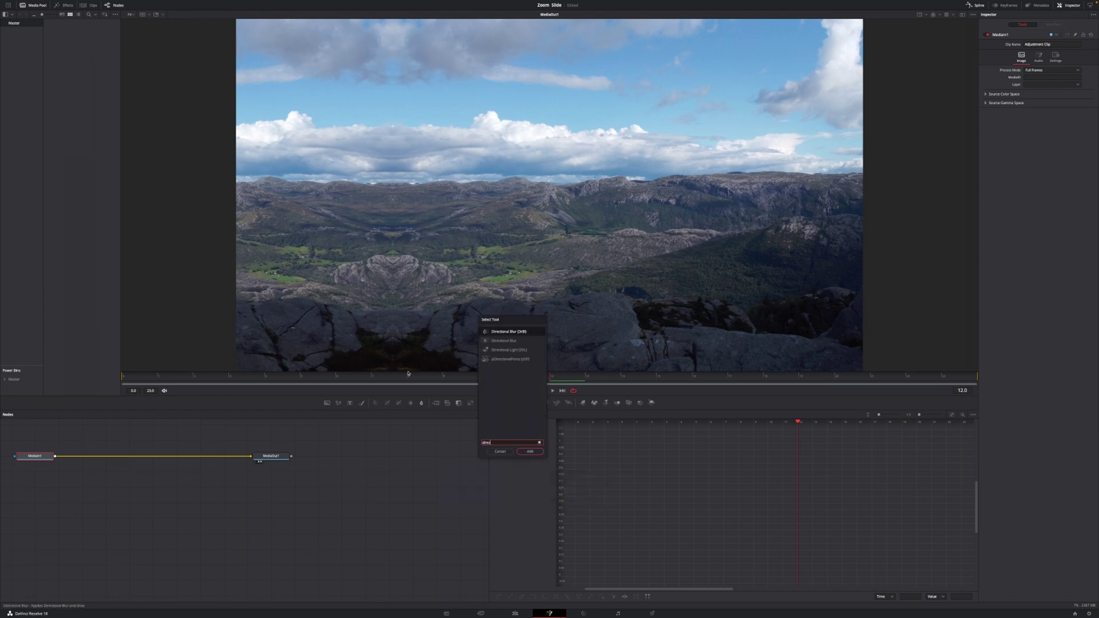
type("tional blur")
left_click(515, 340)
left_click(530, 451)
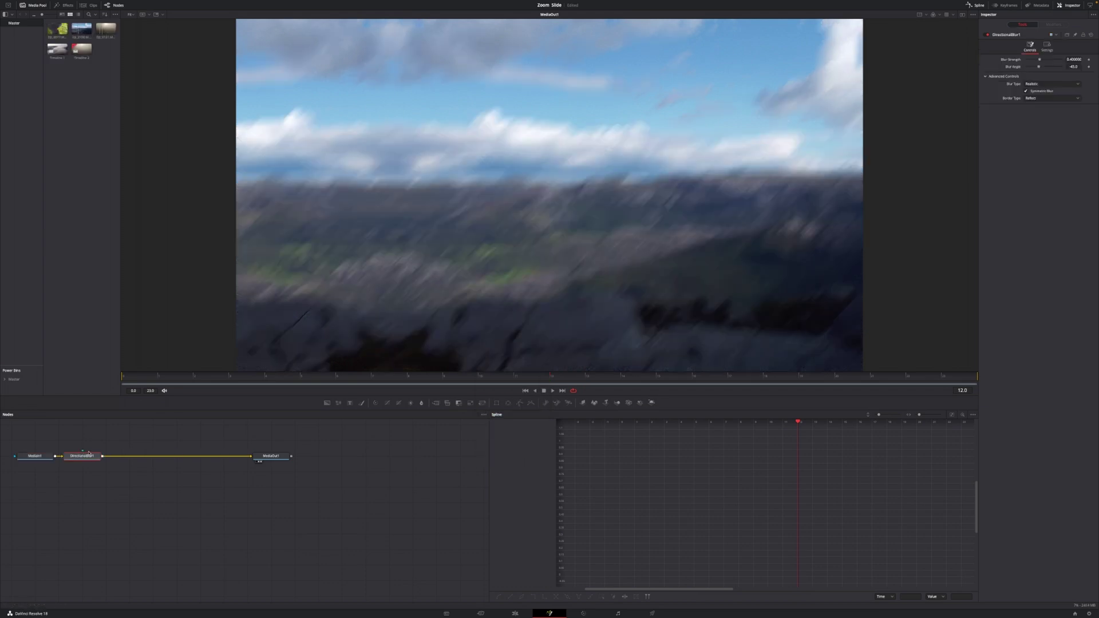
left_click_drag(91, 458, 159, 458)
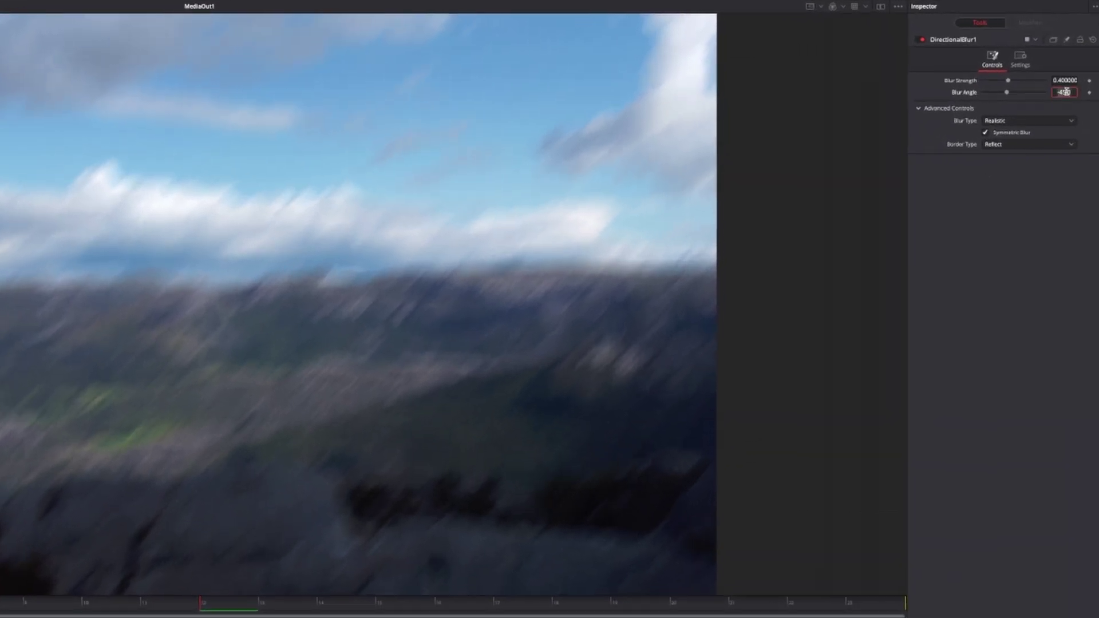
Step: Set the Directional Blur's Blur Angle to 0 and keyframe its Blur Strength at 0 on frame 0
left_click(1072, 67)
type("0")
key("Return")
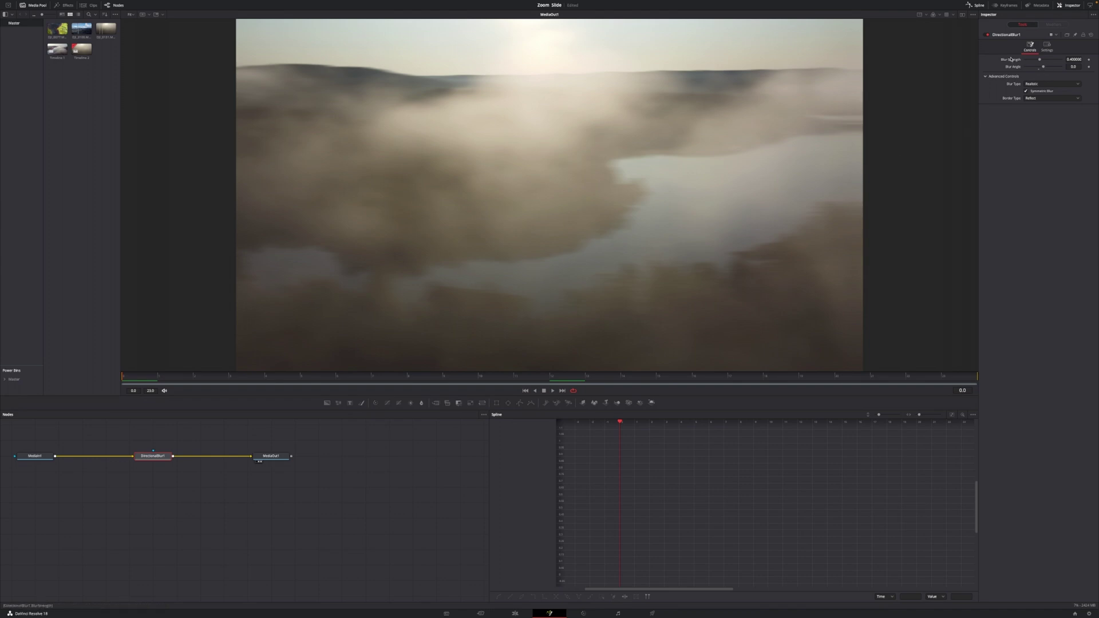
left_click(1074, 59)
type("0")
key("Tab")
left_click(1089, 59)
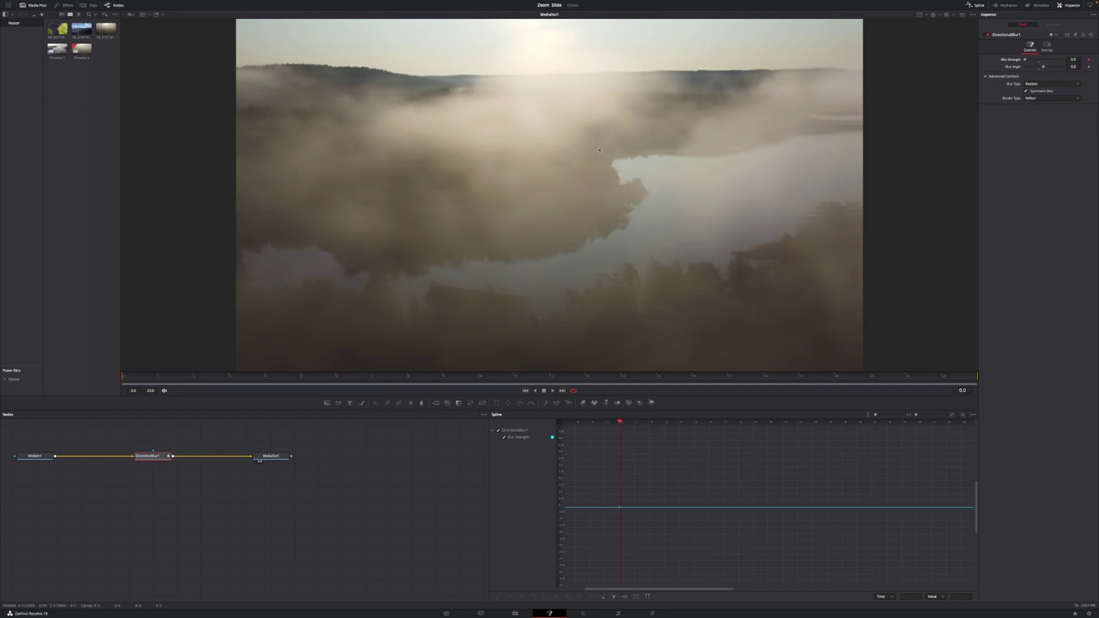
Step: Keyframe the Blur Strength at about 0.64 on frame 11 and at 0 on frame 23
left_click(514, 376)
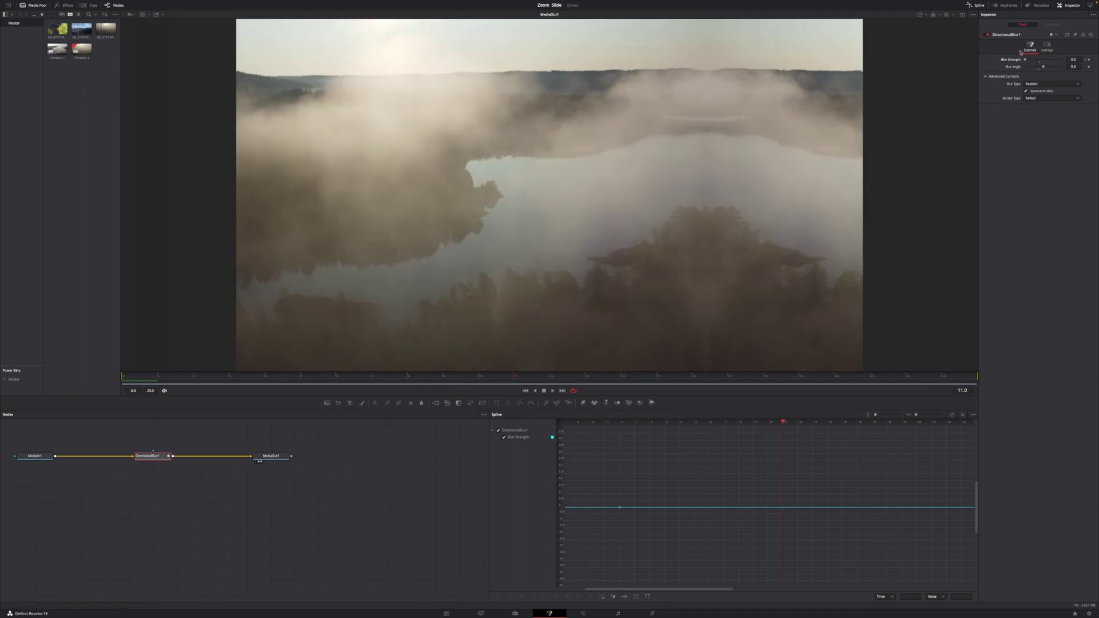
left_click_drag(1024, 60, 1050, 63)
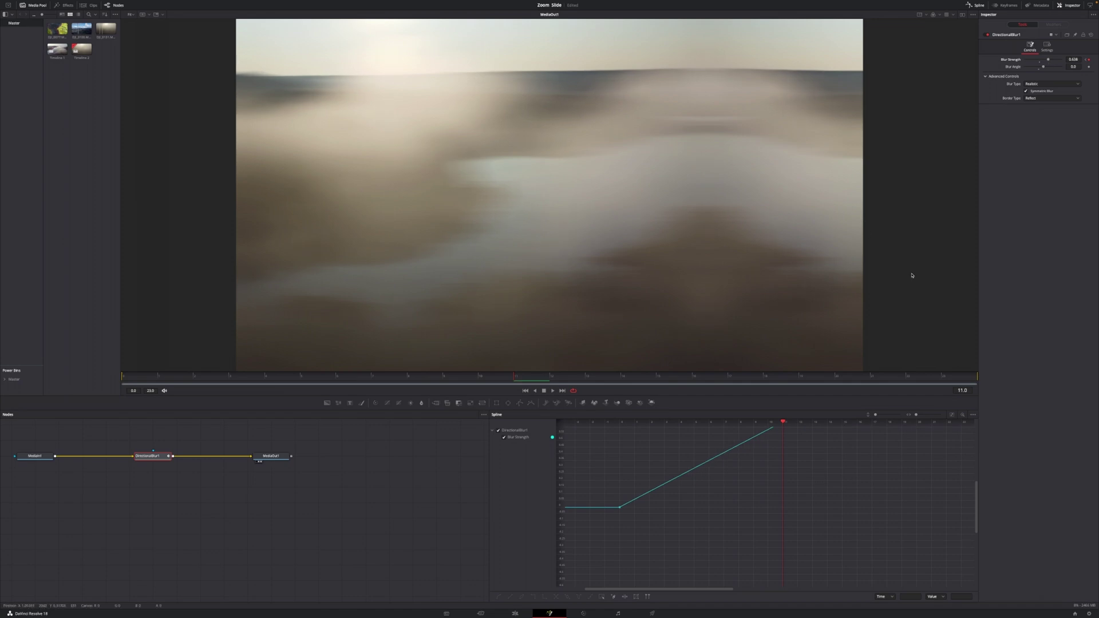
left_click(944, 377)
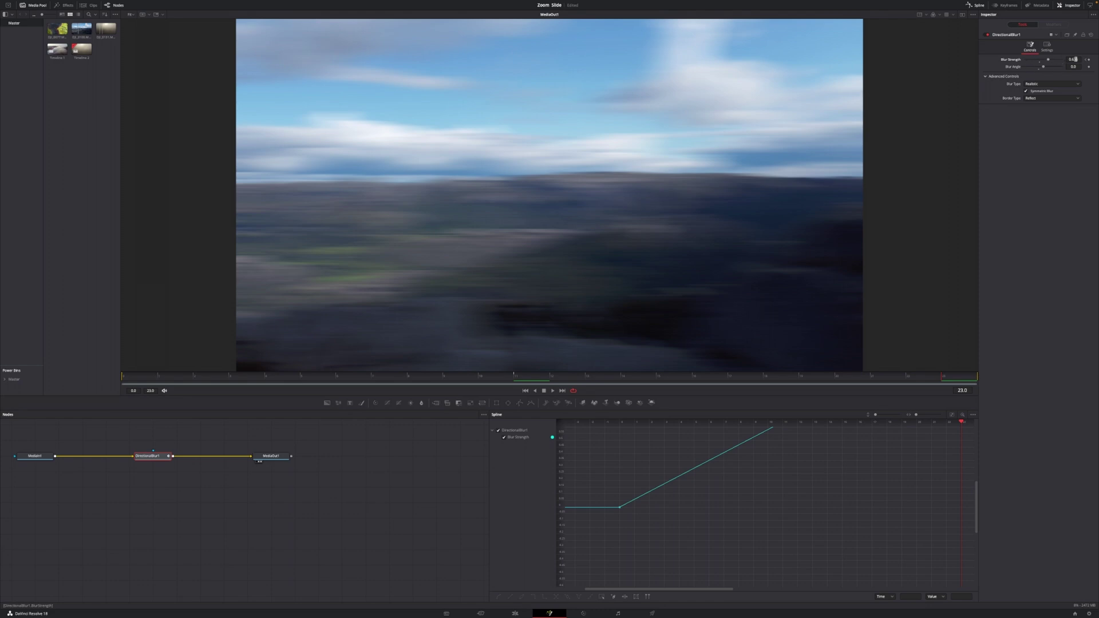
left_click(1073, 59)
type("0")
key("Tab")
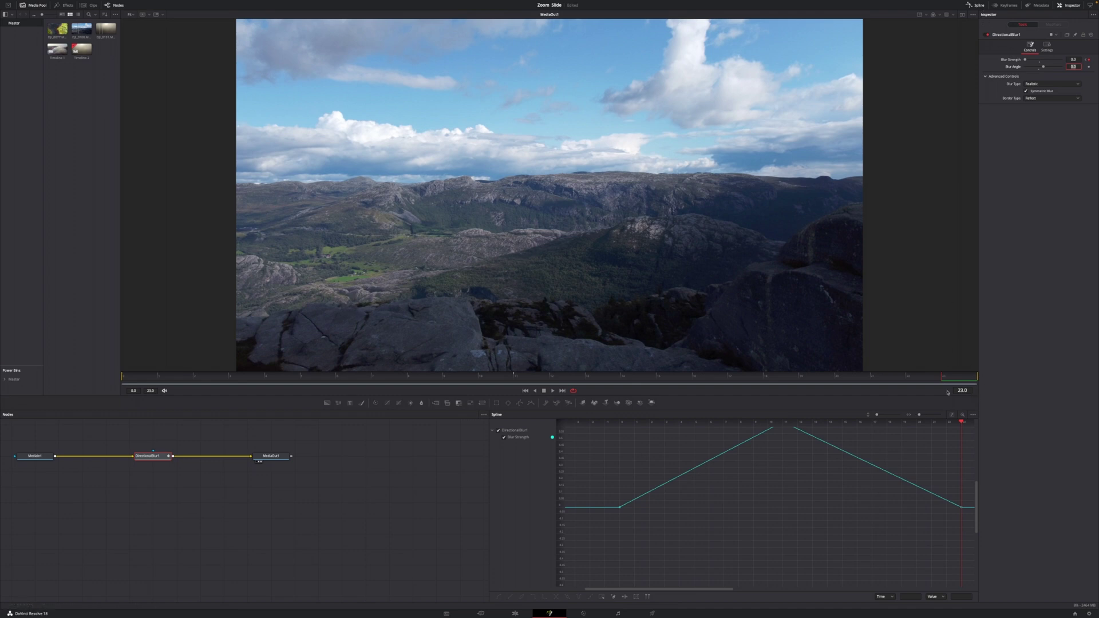
Step: Fit the Blur Strength curve in the spline view and smooth all three of its keyframes
left_click(952, 418)
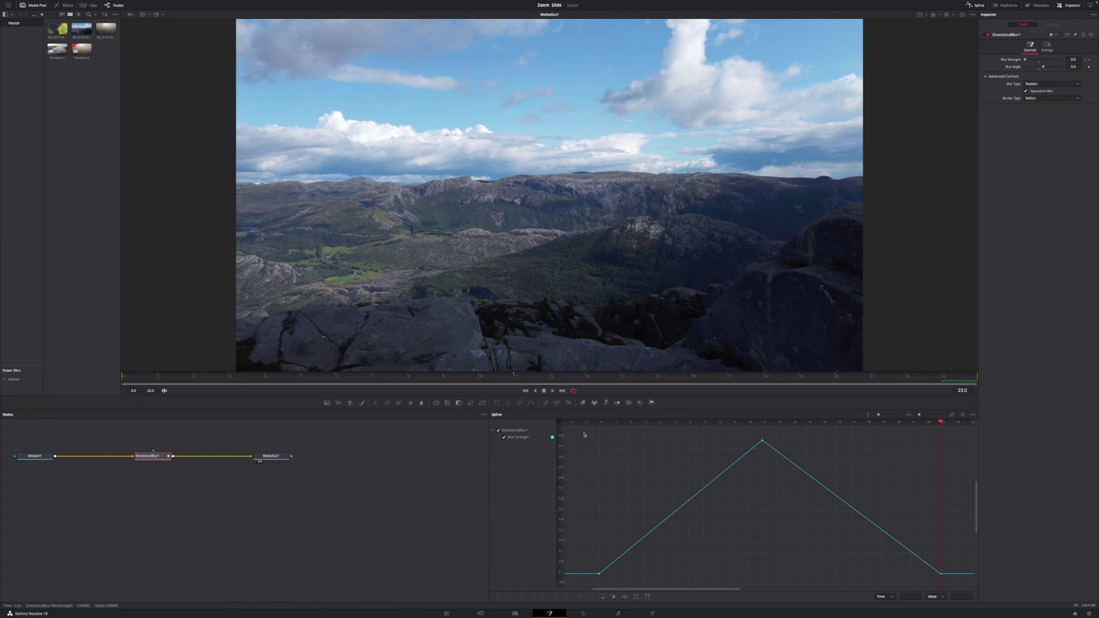
left_click_drag(583, 434, 958, 578)
key("s")
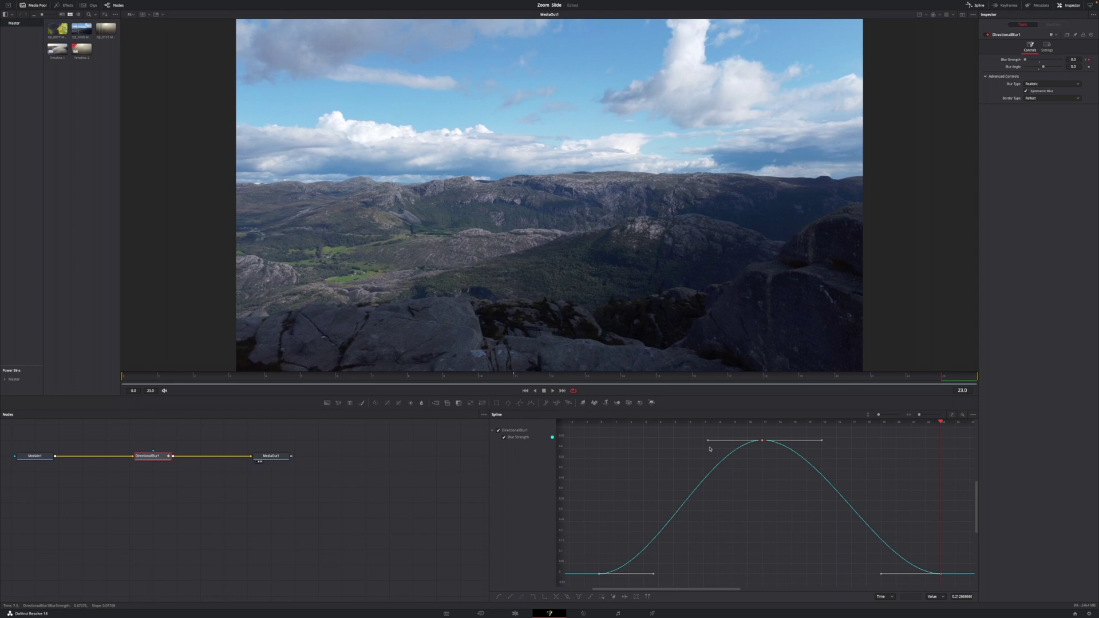
Step: Return to the edit timeline and play back the slide transition with the directional blur applied
left_click(516, 613)
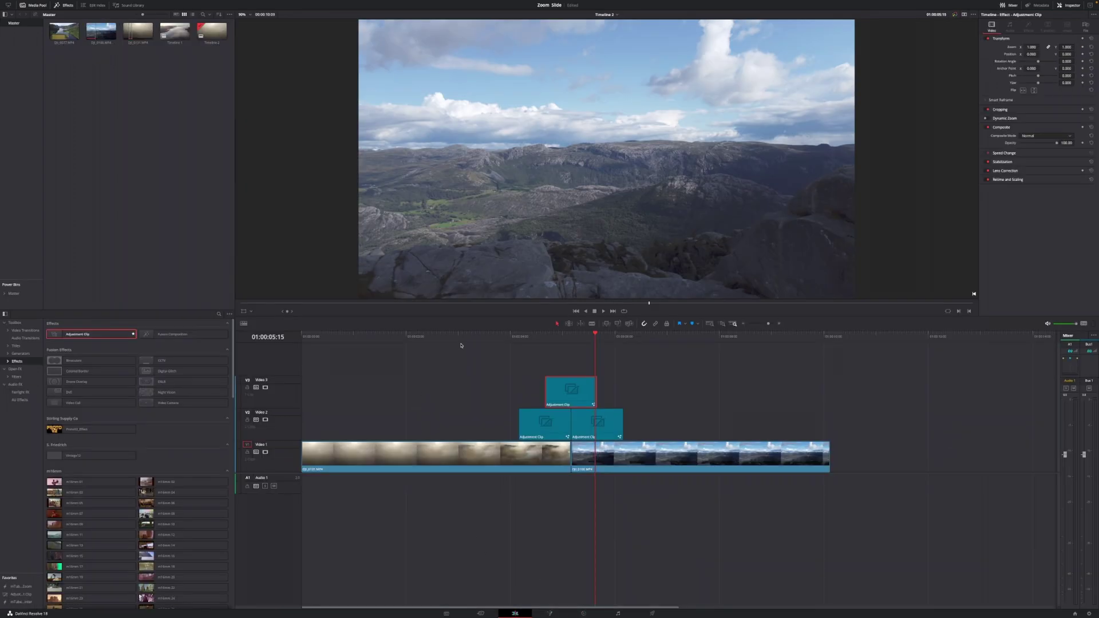
left_click(461, 346)
key("space")
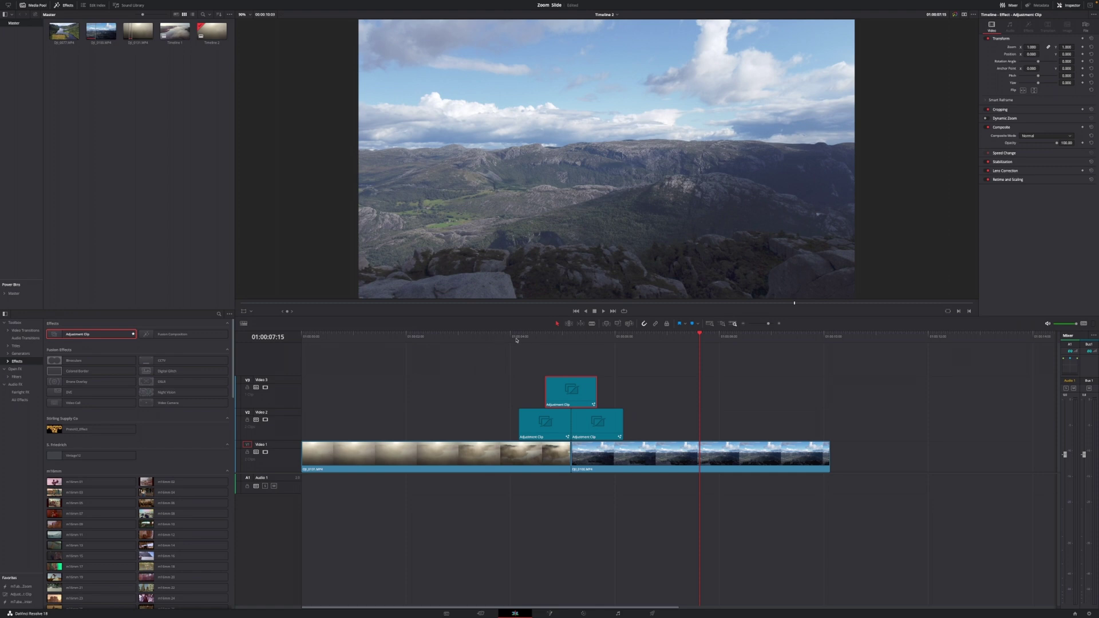
Step: Open the adjustment clip before the cut in the Fusion page and reset its Transform node to default settings
left_click(532, 336)
right_click(540, 424)
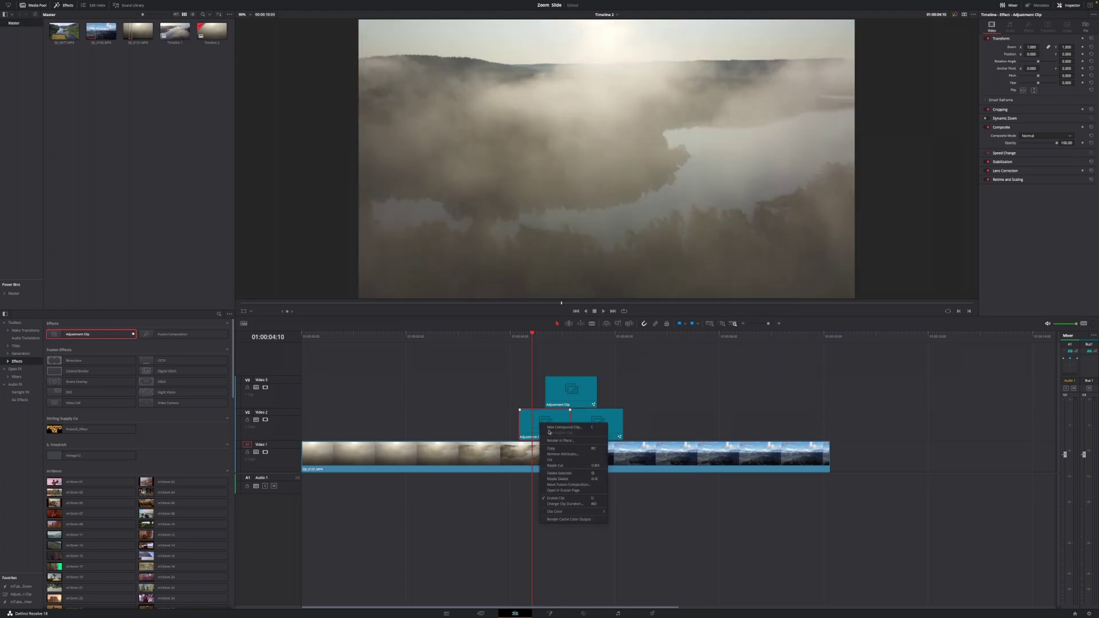
left_click(564, 491)
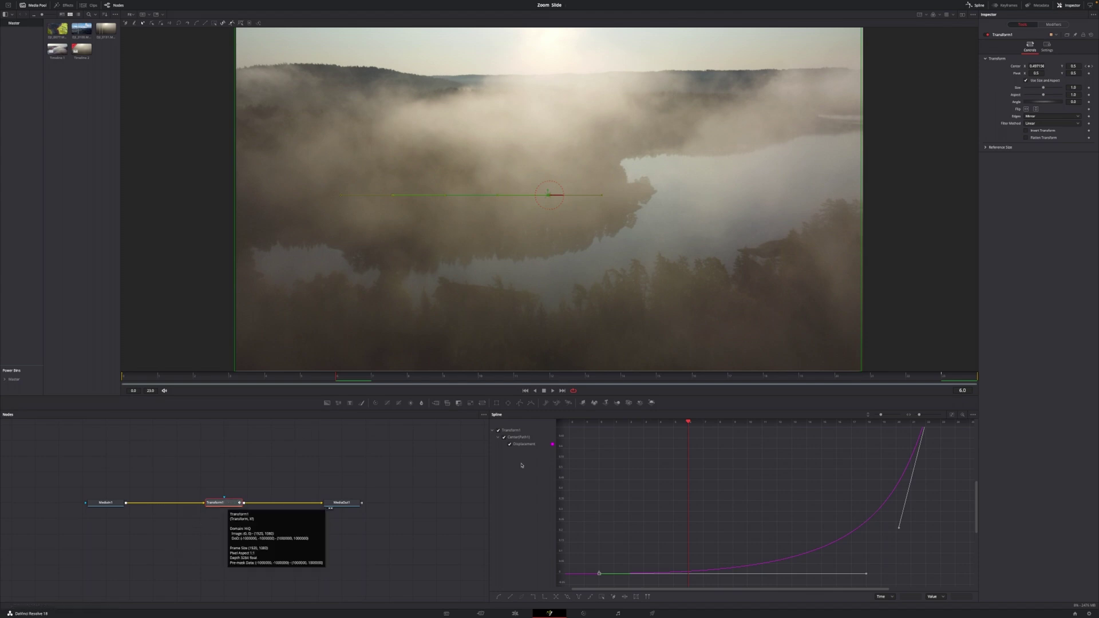
left_click(1091, 36)
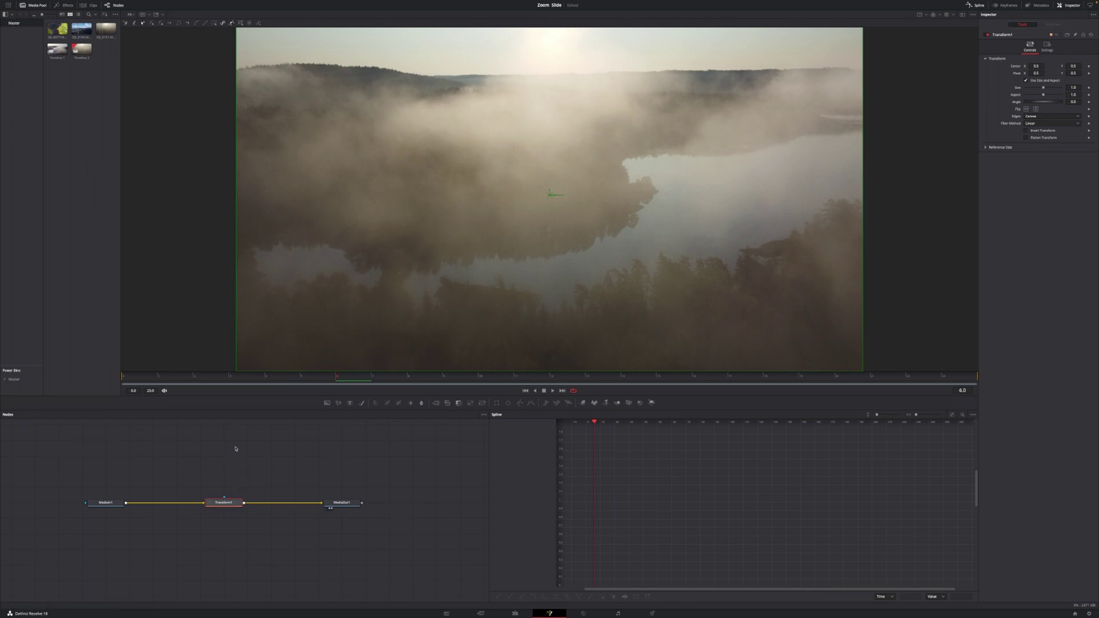
Step: Keyframe the Transform node's Size at 1.0 on frame 0 and at 0.75 on frame 23
left_click(134, 377)
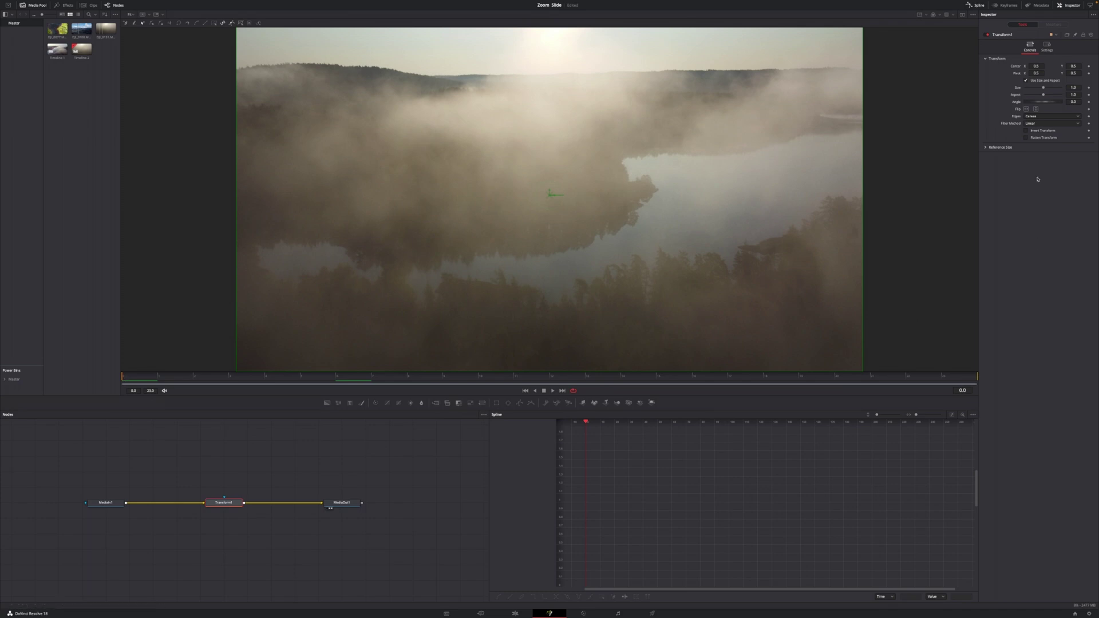
left_click(1086, 88)
left_click(945, 376)
left_click(1073, 87)
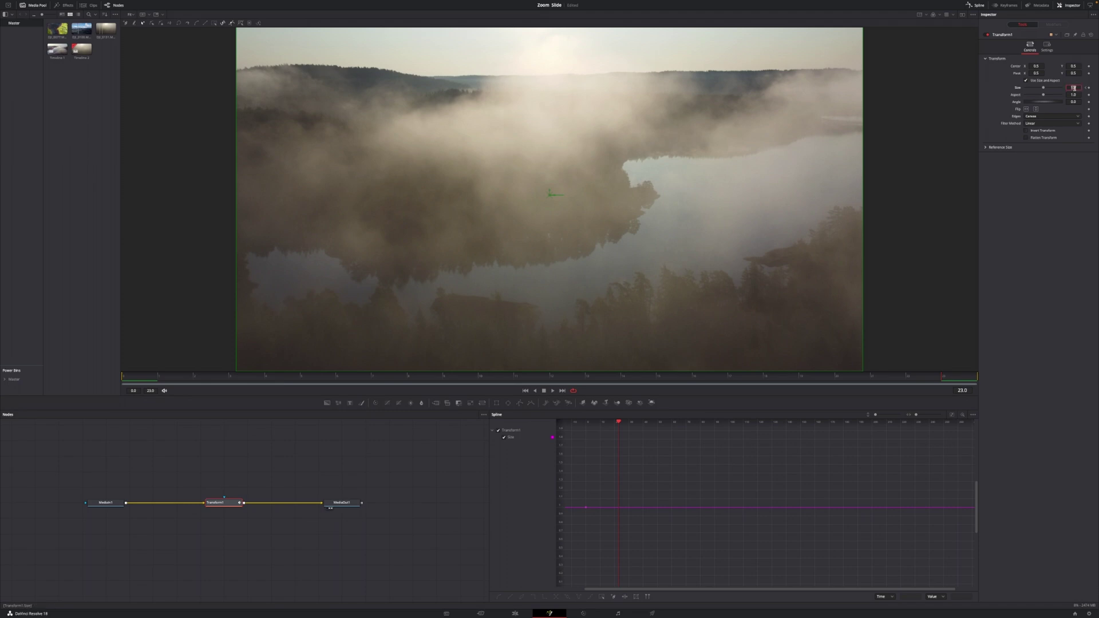
type("0.75")
key("Tab")
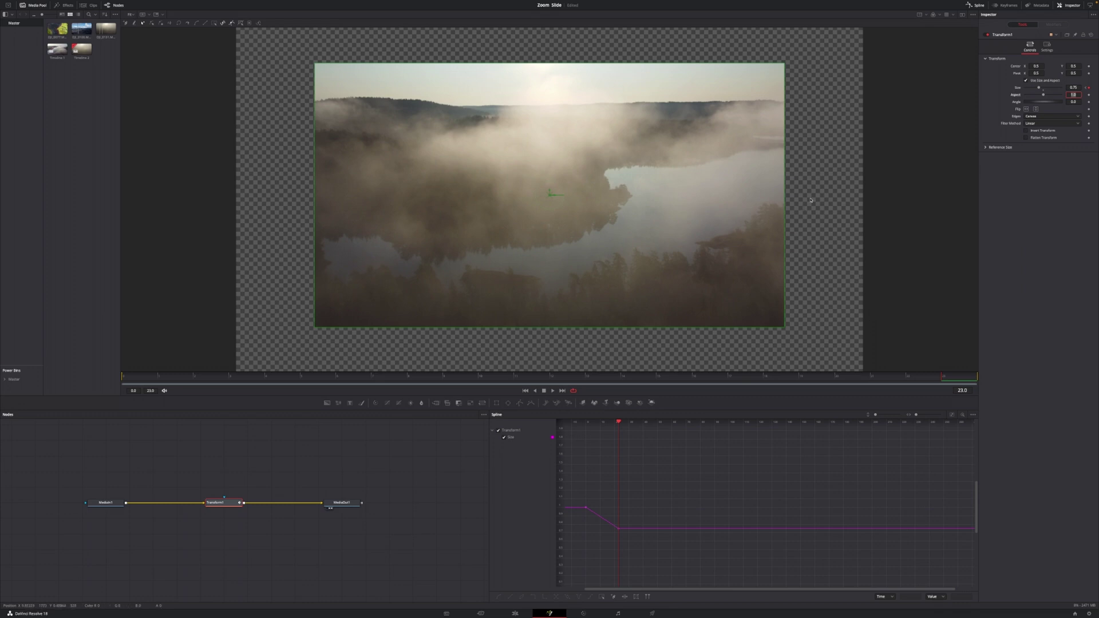
Step: Set the Transform's Edges to Mirror, and smooth its Size curve so it starts slowly and speeds up toward frame 23
left_click(1031, 118)
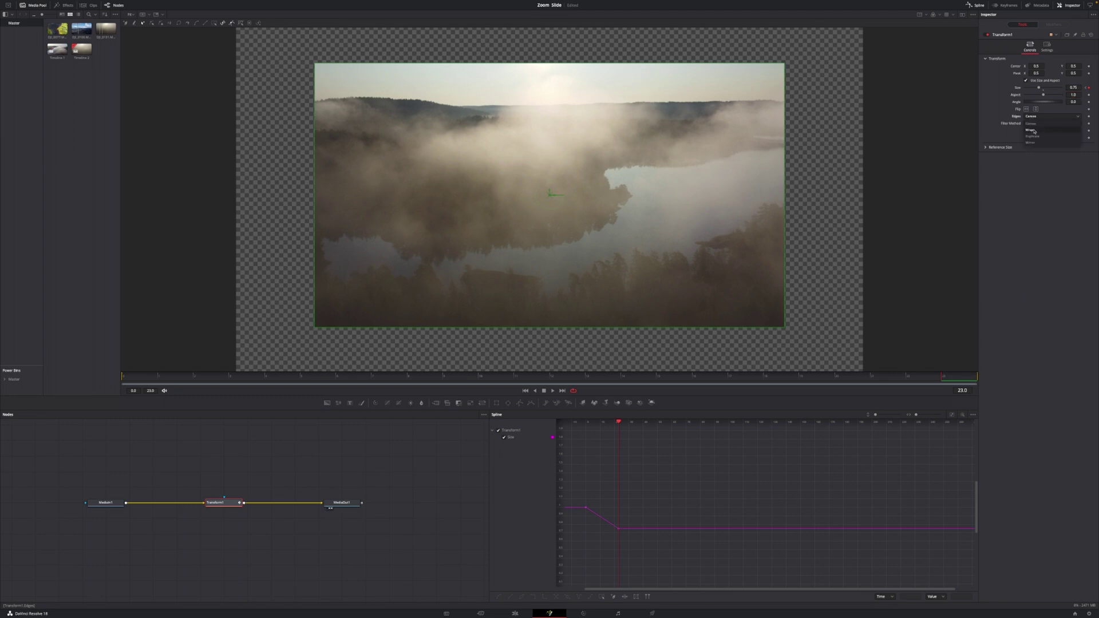
left_click(1031, 145)
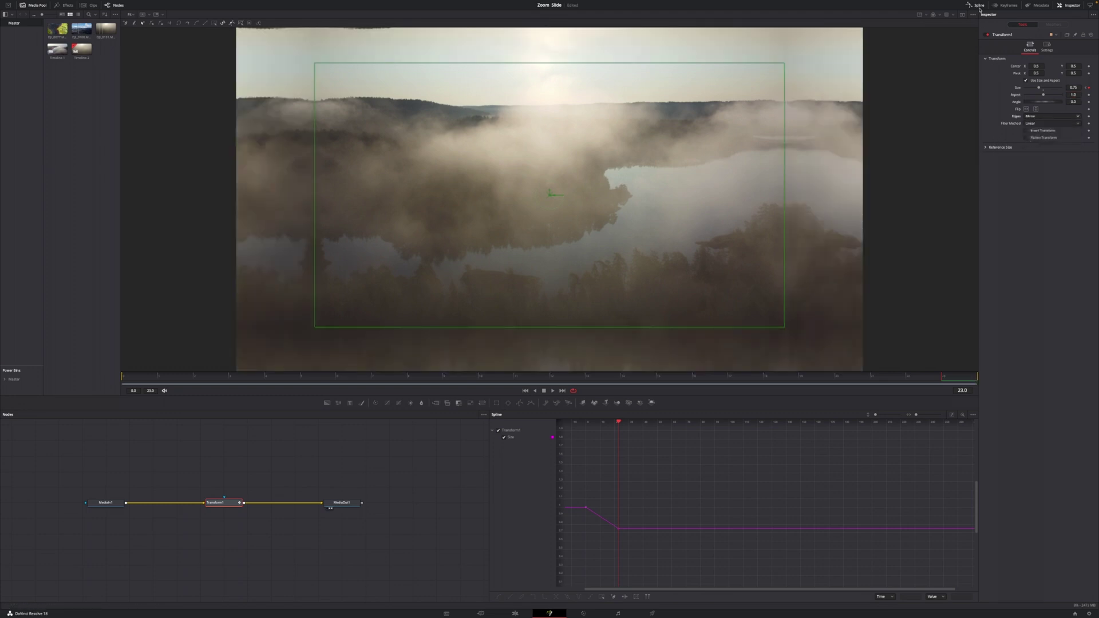
left_click(952, 415)
left_click_drag(587, 430, 918, 565)
key("shift+s")
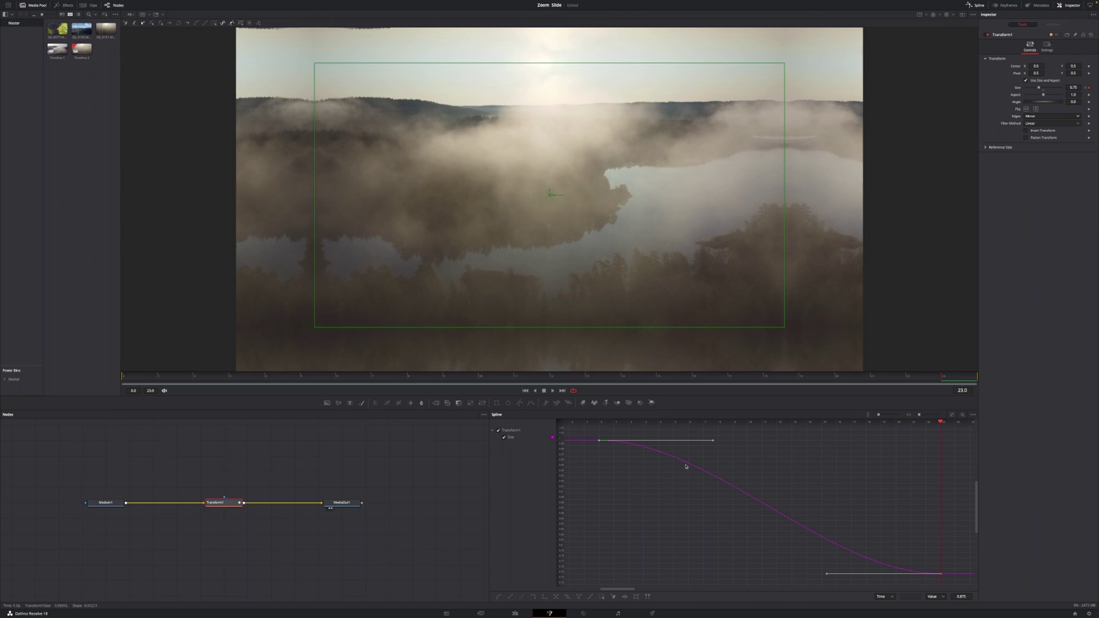
left_click_drag(713, 440, 860, 442)
left_click_drag(825, 576, 906, 488)
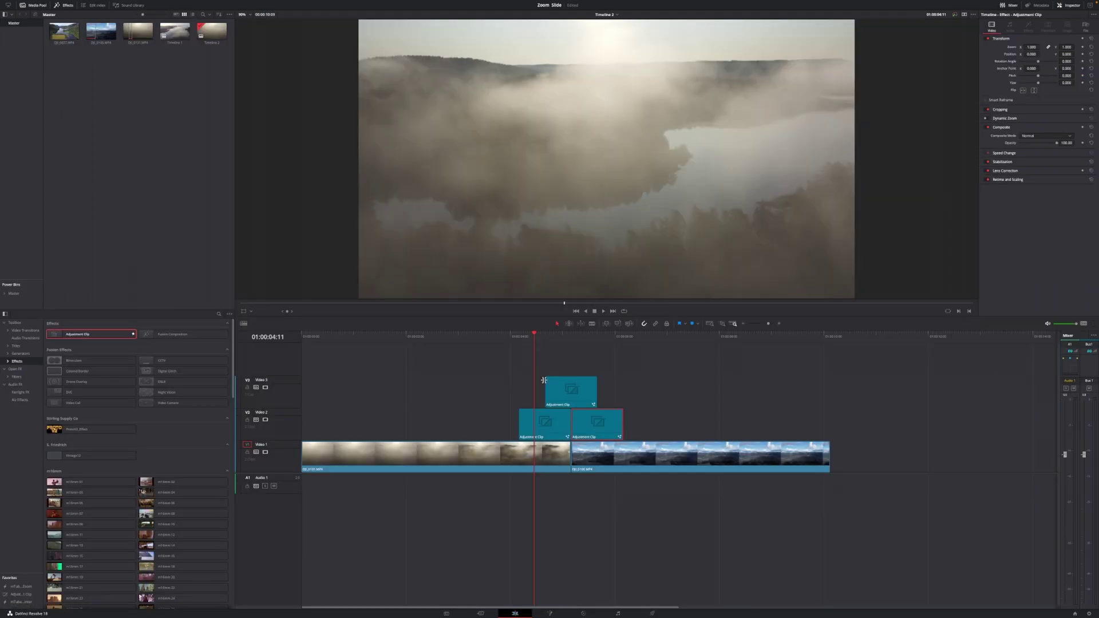
Step: Open the adjustment clip after the cut in the Fusion page and reset its Transform node to default settings
left_click(608, 351)
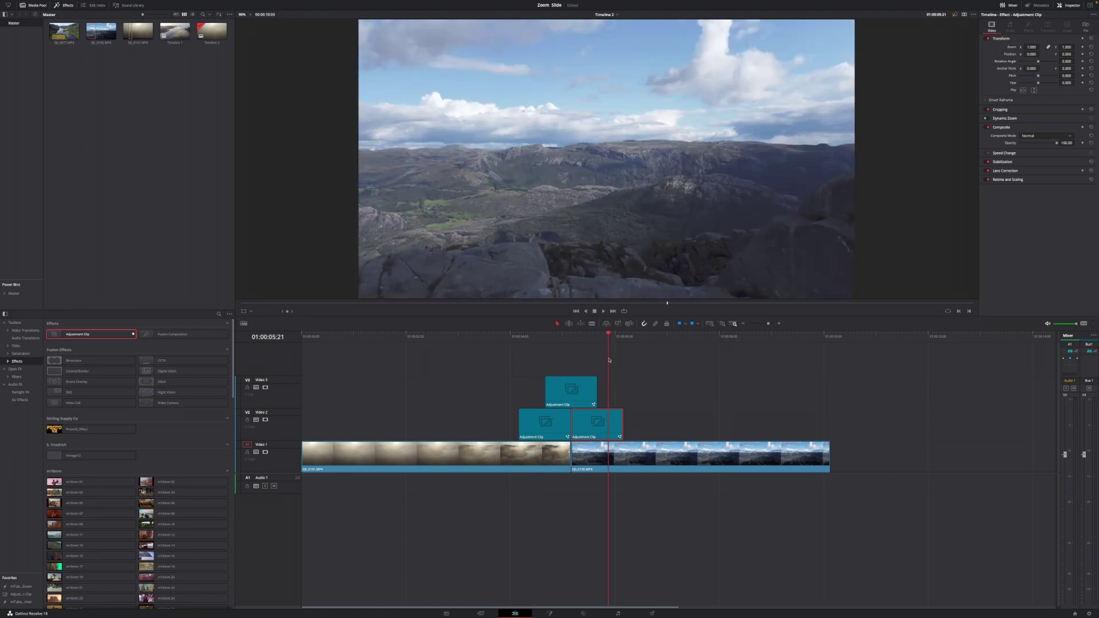
right_click(606, 432)
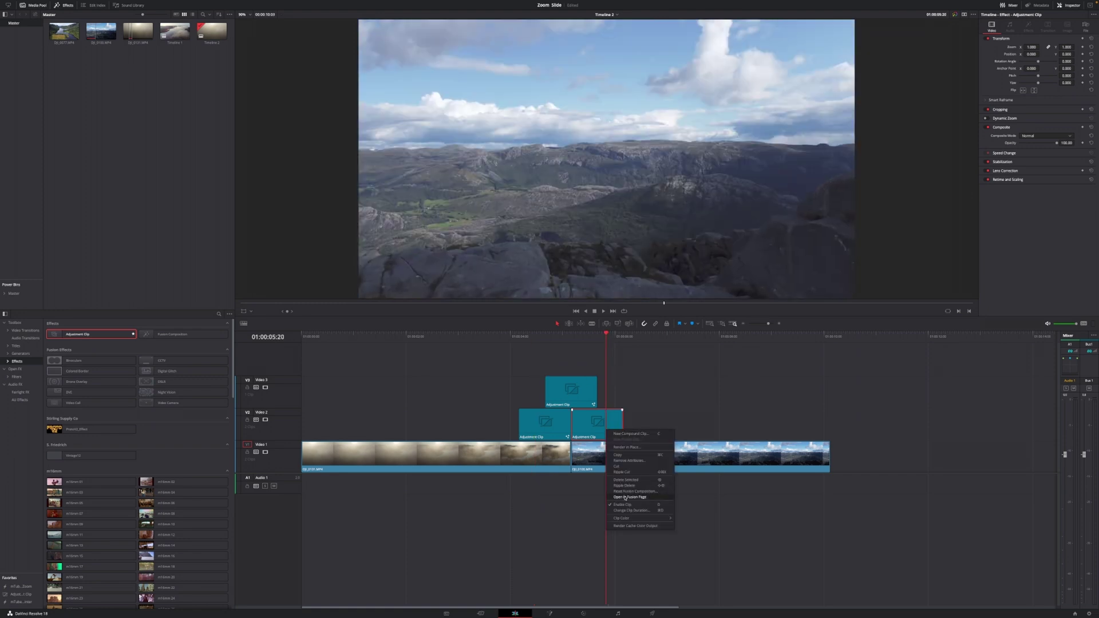
left_click(629, 495)
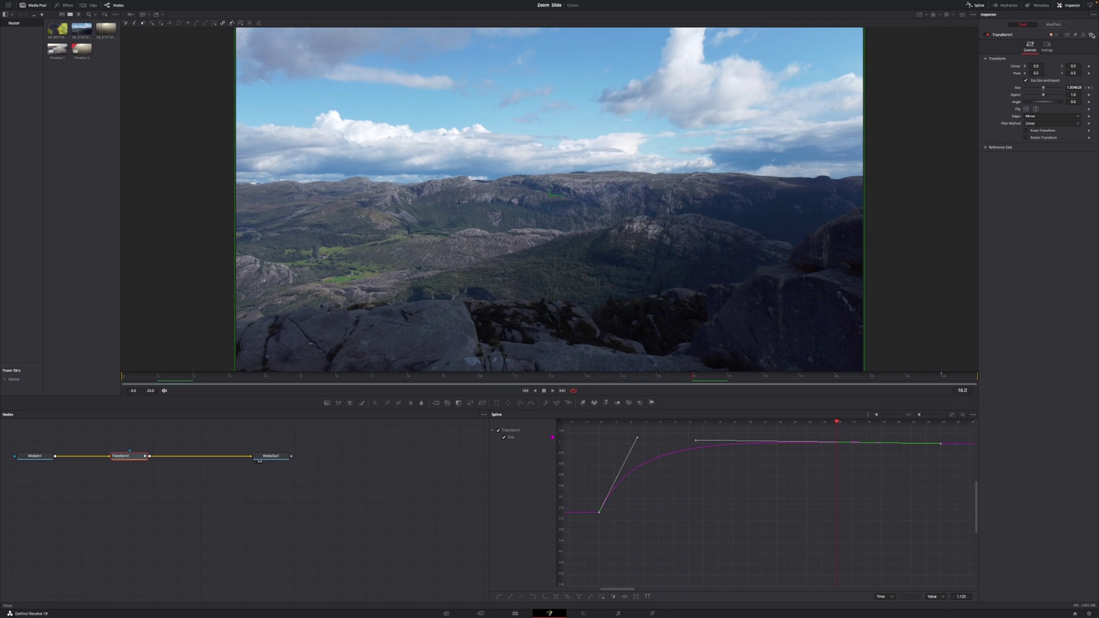
left_click(1091, 35)
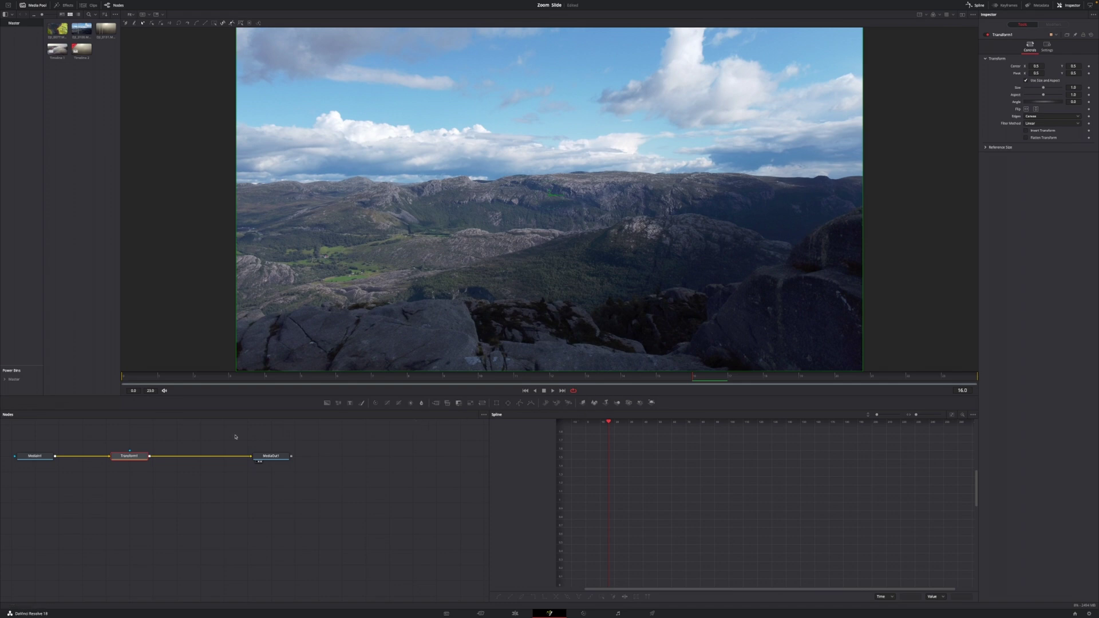
Step: Keyframe the Transform node's Size at 0.75 on frame 0 and set Edges to Mirror
left_click(123, 379)
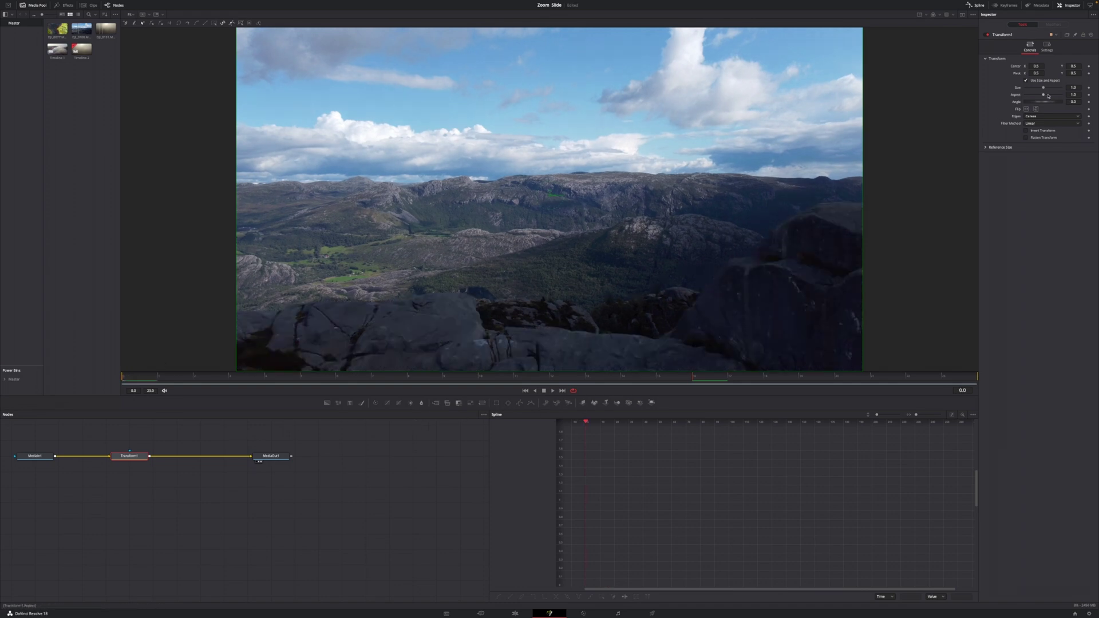
left_click(1088, 88)
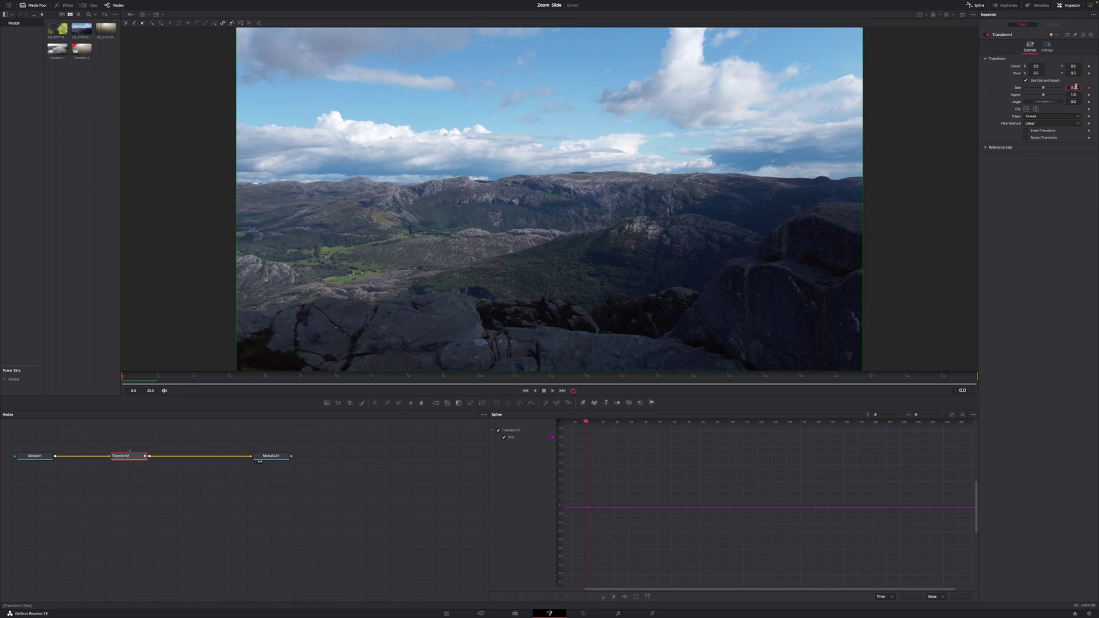
key("Tab")
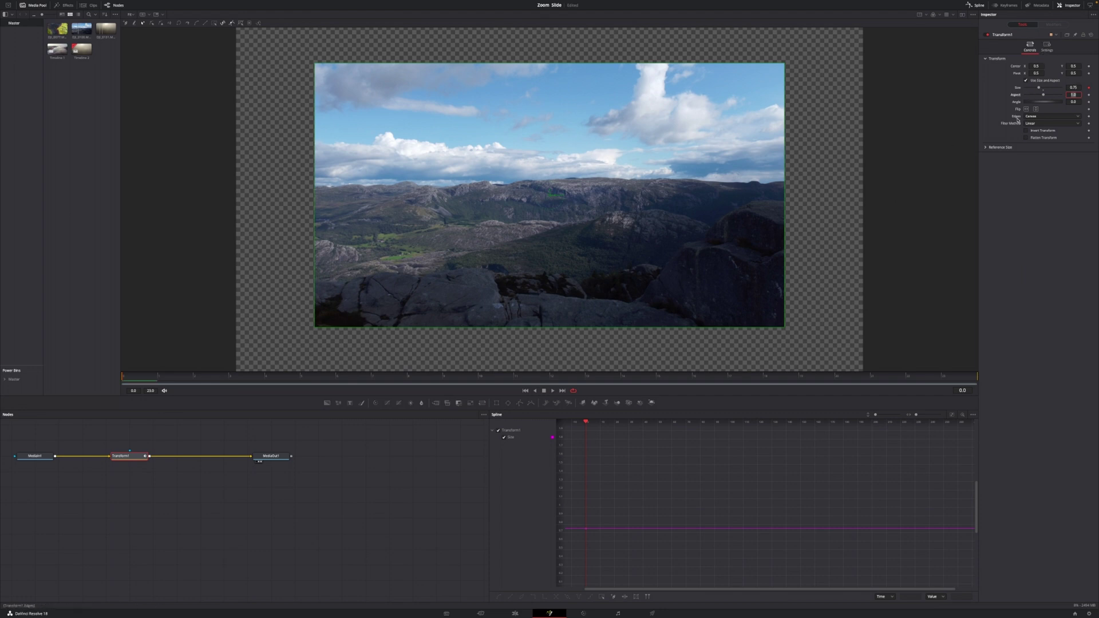
left_click(1035, 116)
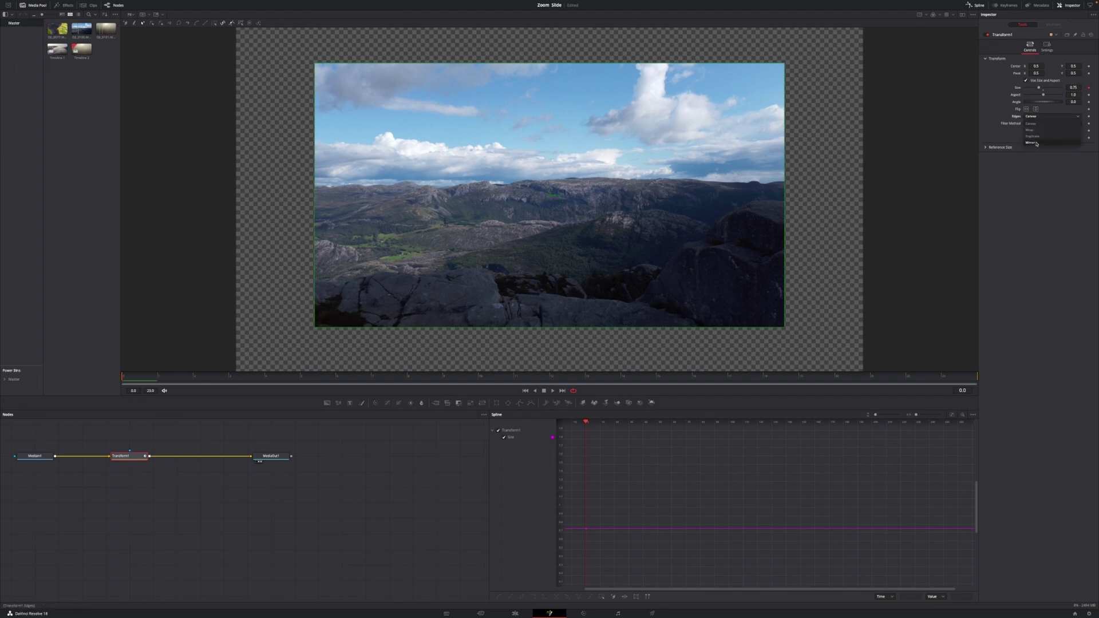
left_click(1033, 141)
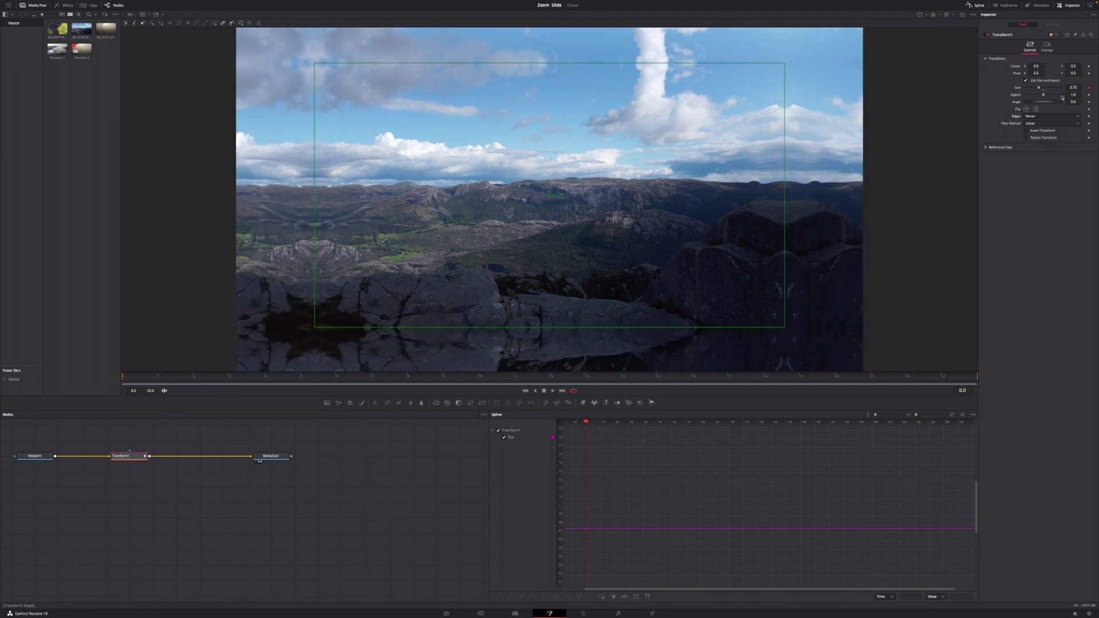
Step: Keyframe the Transform node's Size at 1.0 on frame 23
left_click(943, 378)
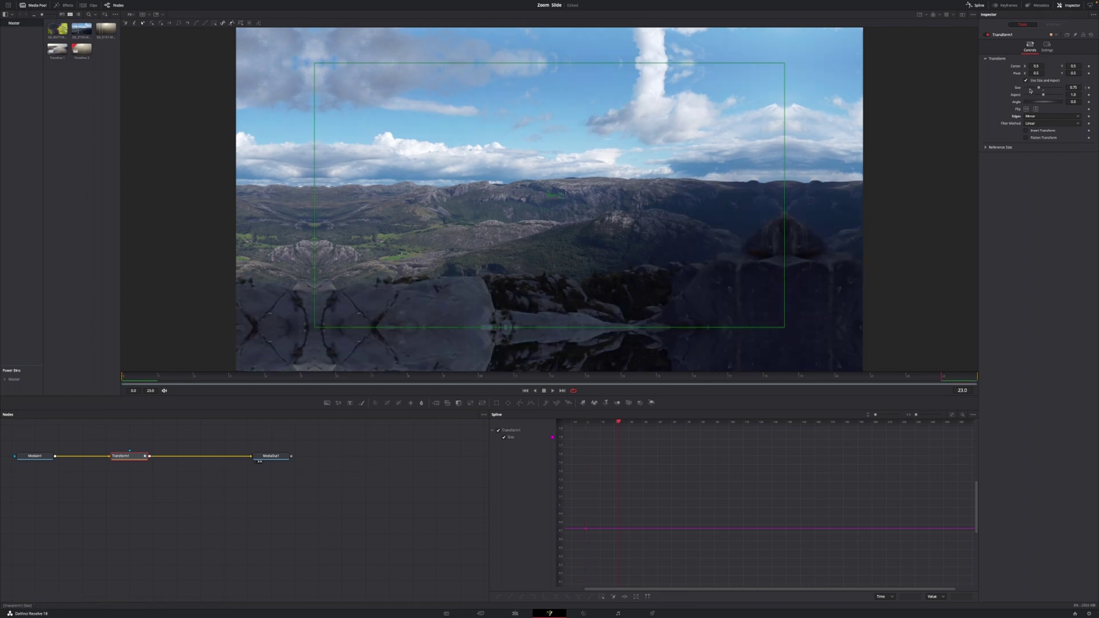
left_click(1072, 87)
type("1")
key("Tab")
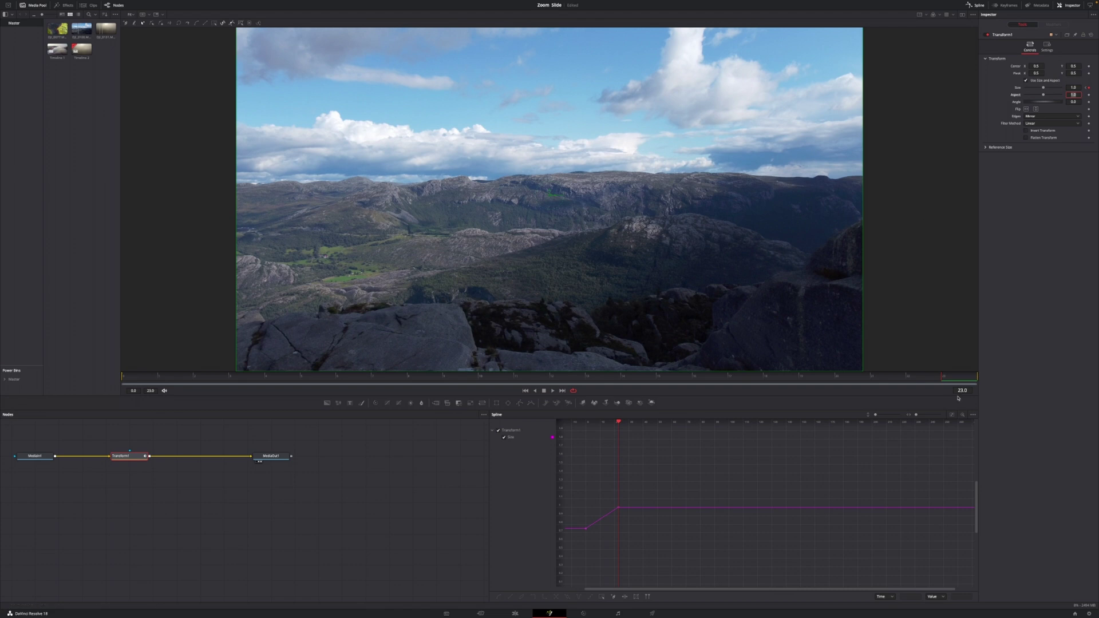
Step: Fit and smooth the Size curve, shaping its handles for a steep start and a long, gradual ease into frame 23
left_click(951, 414)
left_click_drag(947, 437, 589, 580)
key("s")
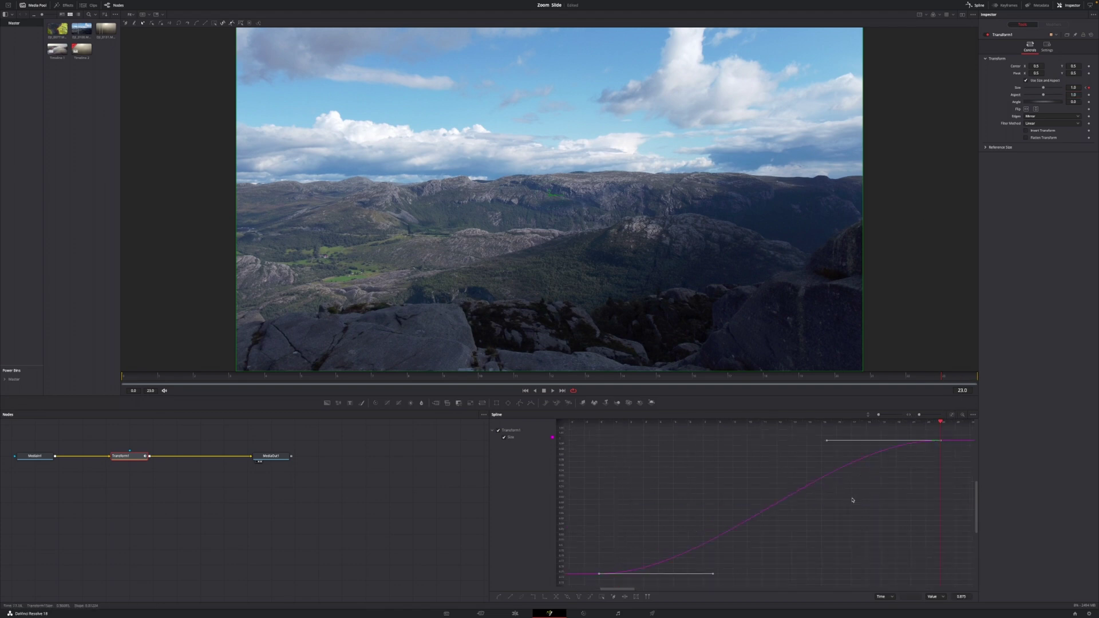
left_click_drag(712, 575, 641, 443)
left_click_drag(825, 442, 696, 442)
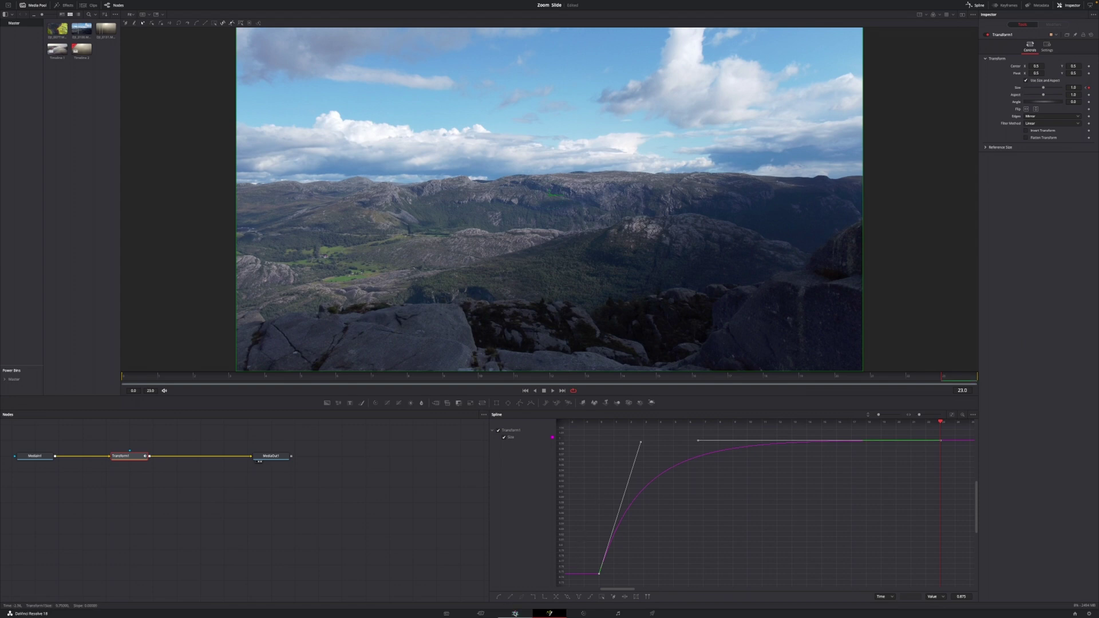
Step: Open the Video 3 adjustment clip in the Fusion page and delete its Directional Blur node
left_click(515, 613)
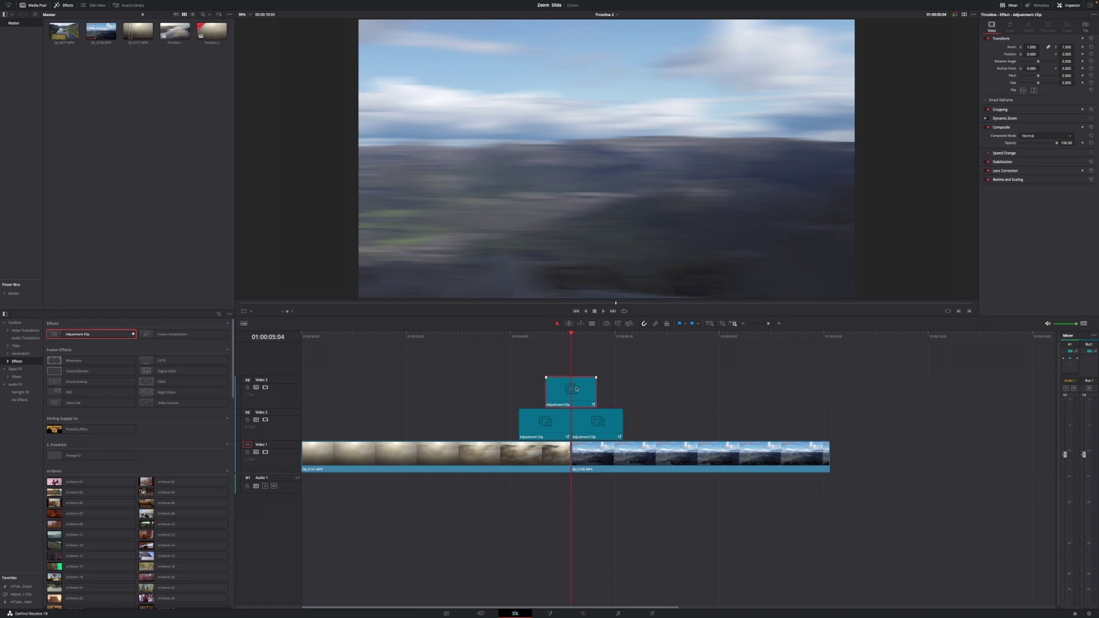
right_click(576, 388)
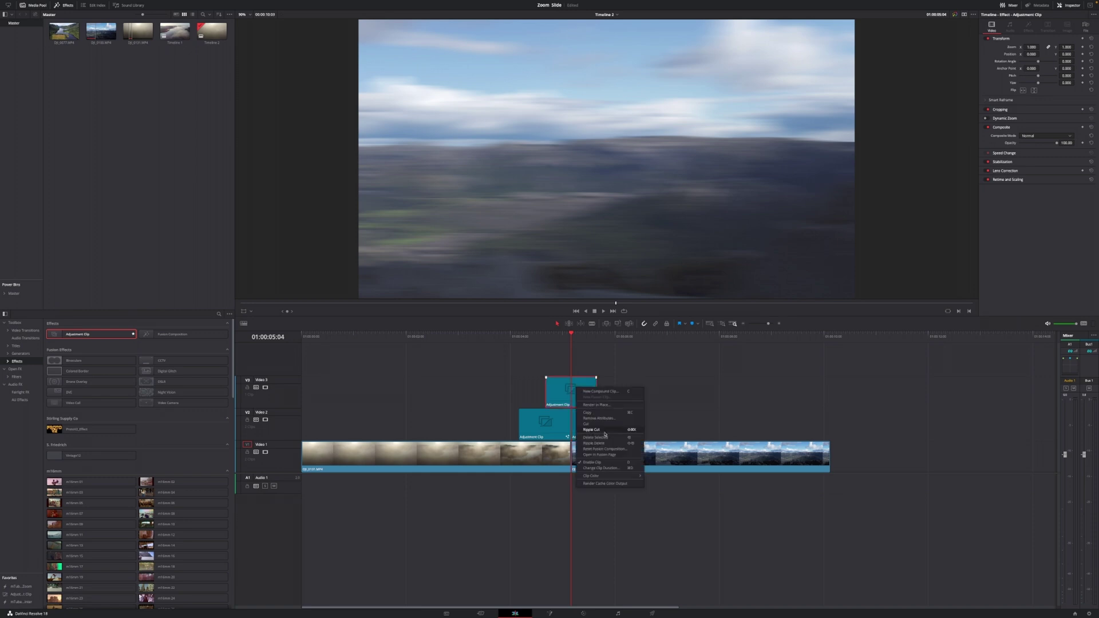
left_click(599, 455)
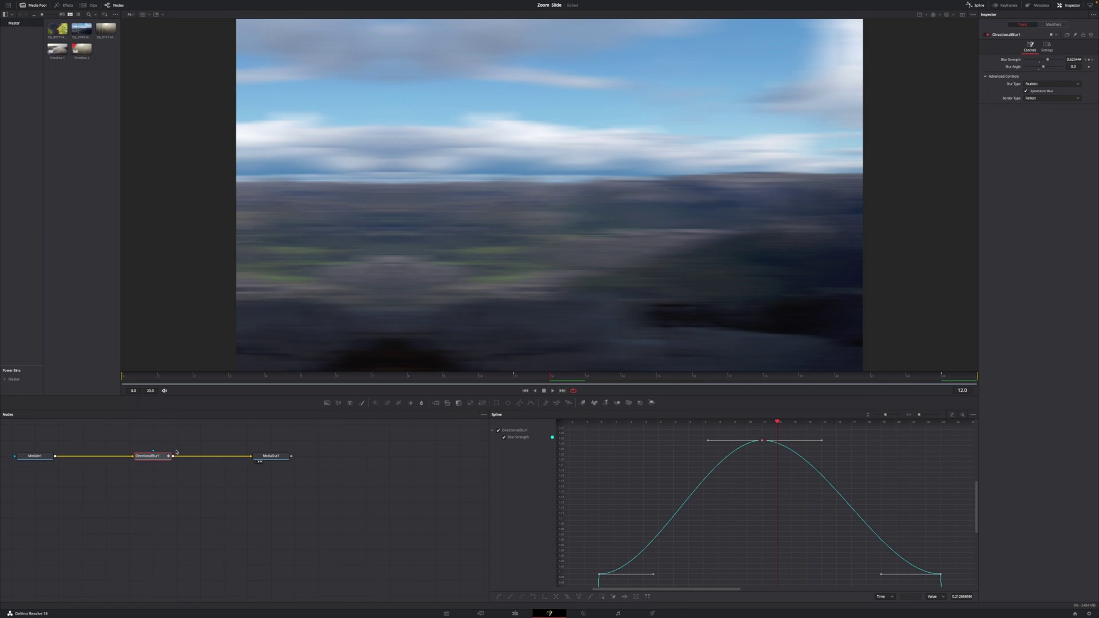
key("Delete")
Step: Add a Zoom Blur node between MediaIn1 and MediaOut1 and space it out from MediaIn1
left_click(40, 456)
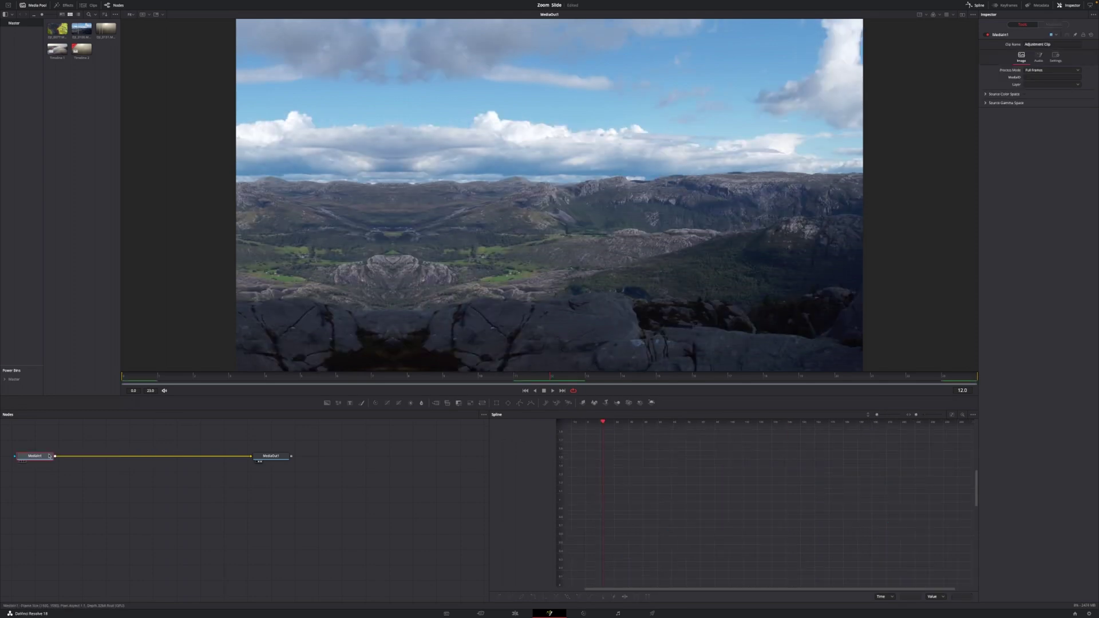
key("shift+space")
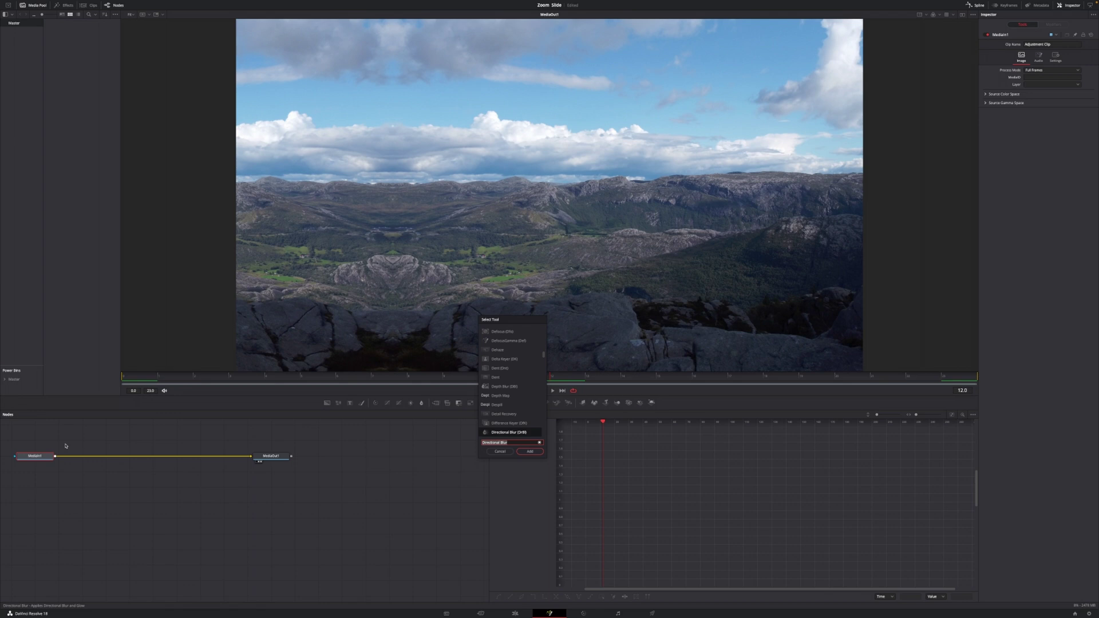
type("zoom")
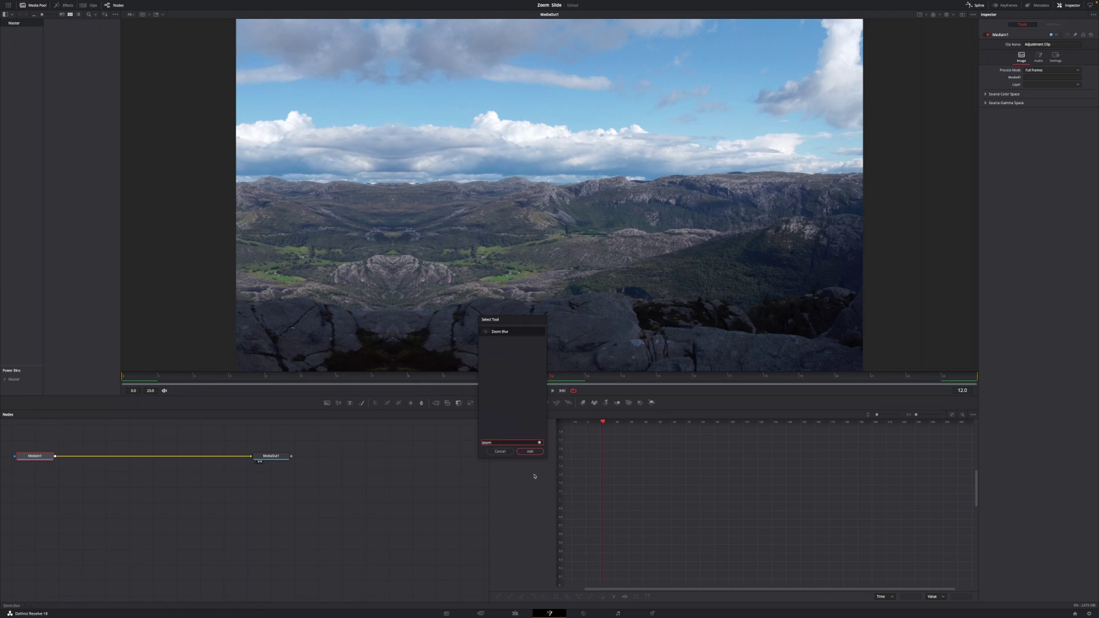
left_click(530, 452)
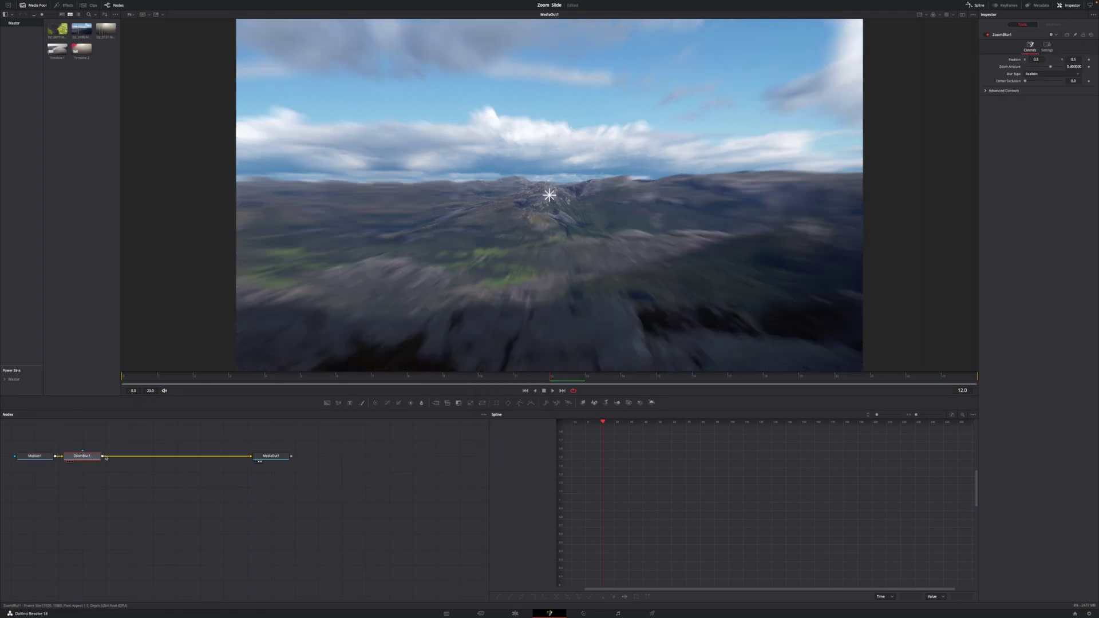
left_click_drag(106, 457, 122, 452)
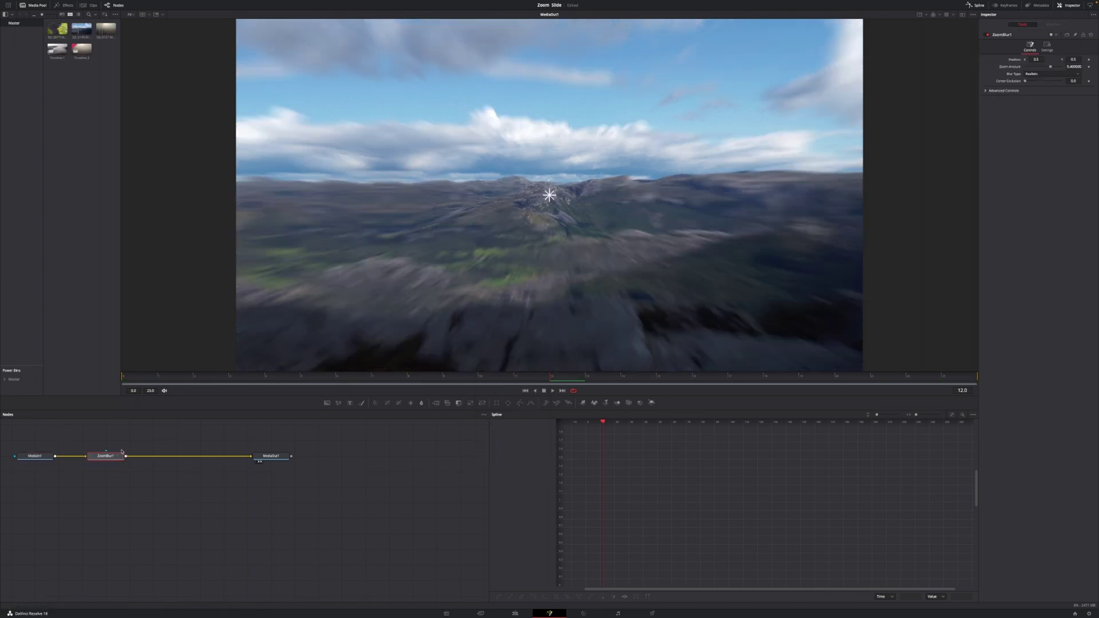
Step: Keyframe the Zoom Blur's Zoom Amount at 0 on frame 0, 0.45 on frame 11 and 0 on frame 23
left_click(124, 377)
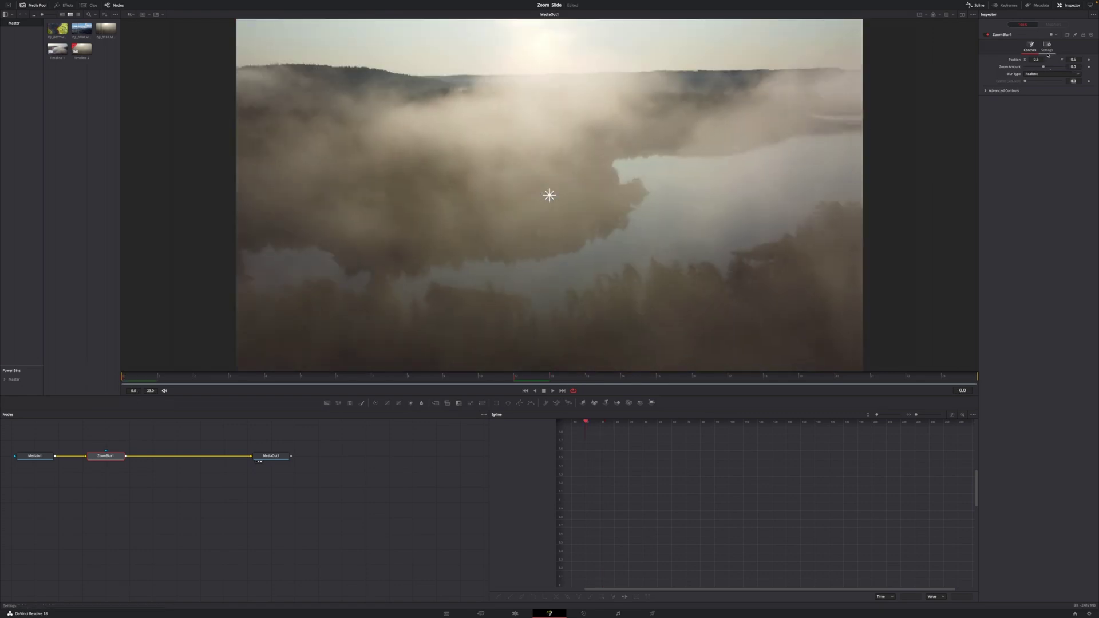
left_click(1088, 67)
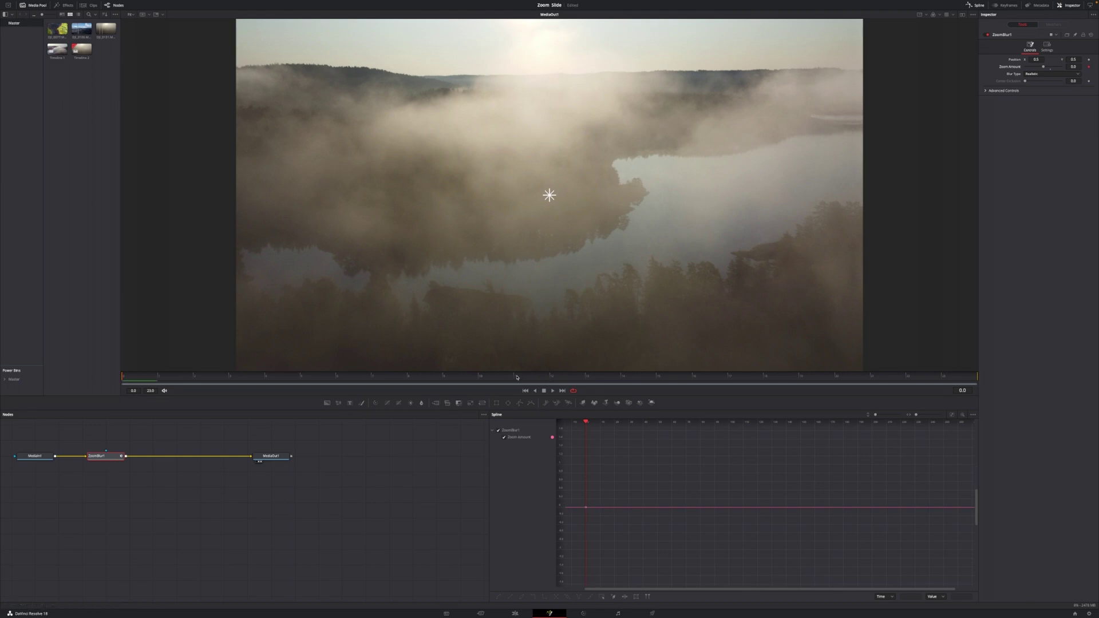
left_click(516, 378)
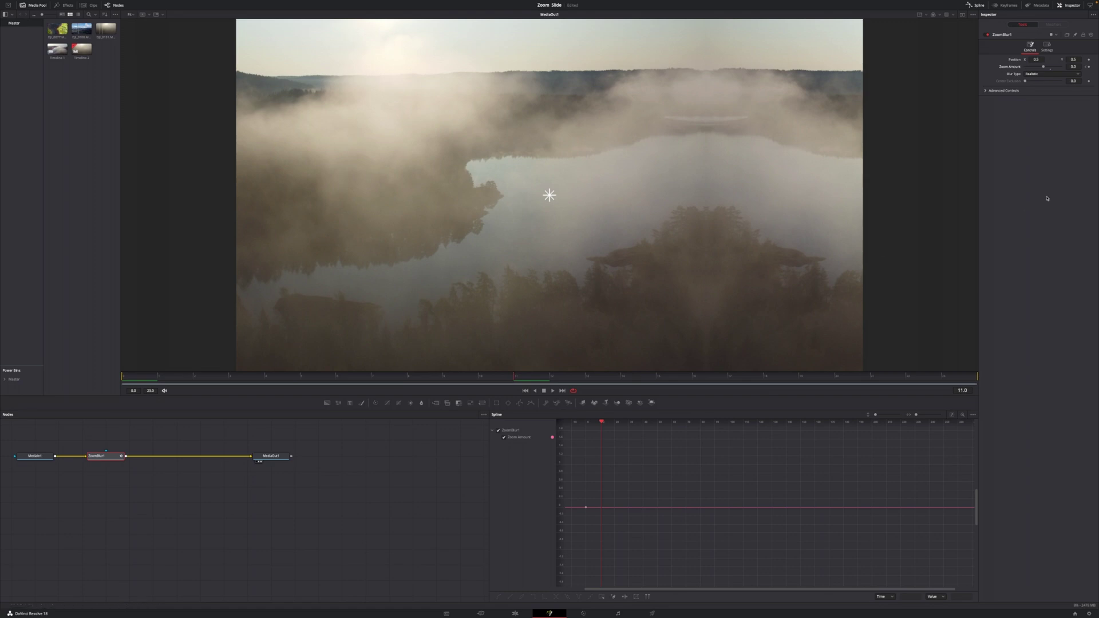
left_click_drag(1043, 68, 1059, 70)
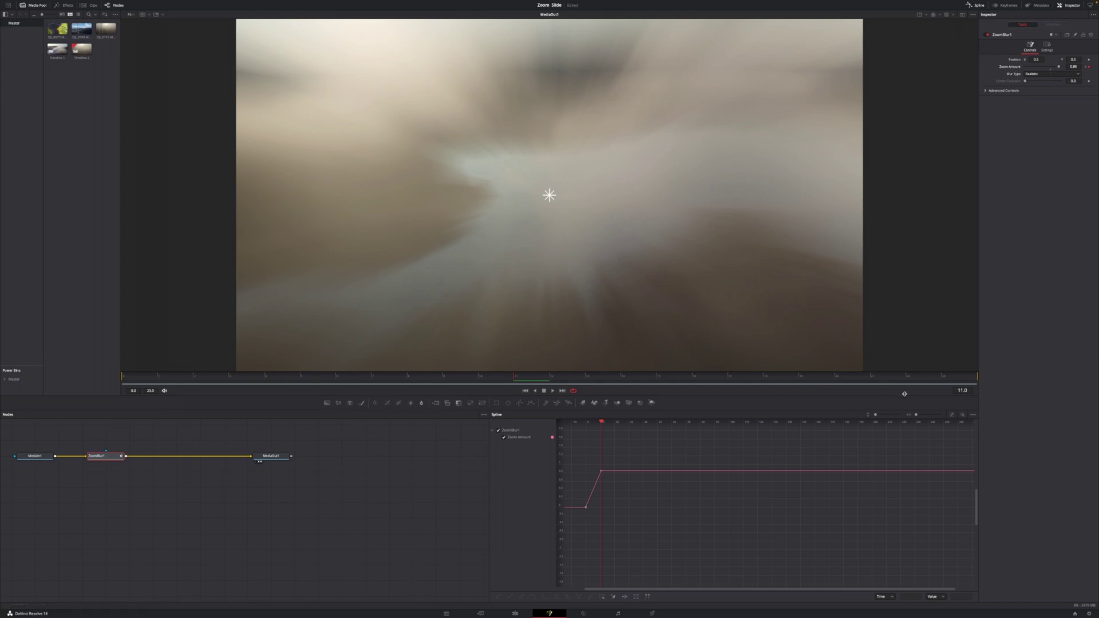
left_click(942, 377)
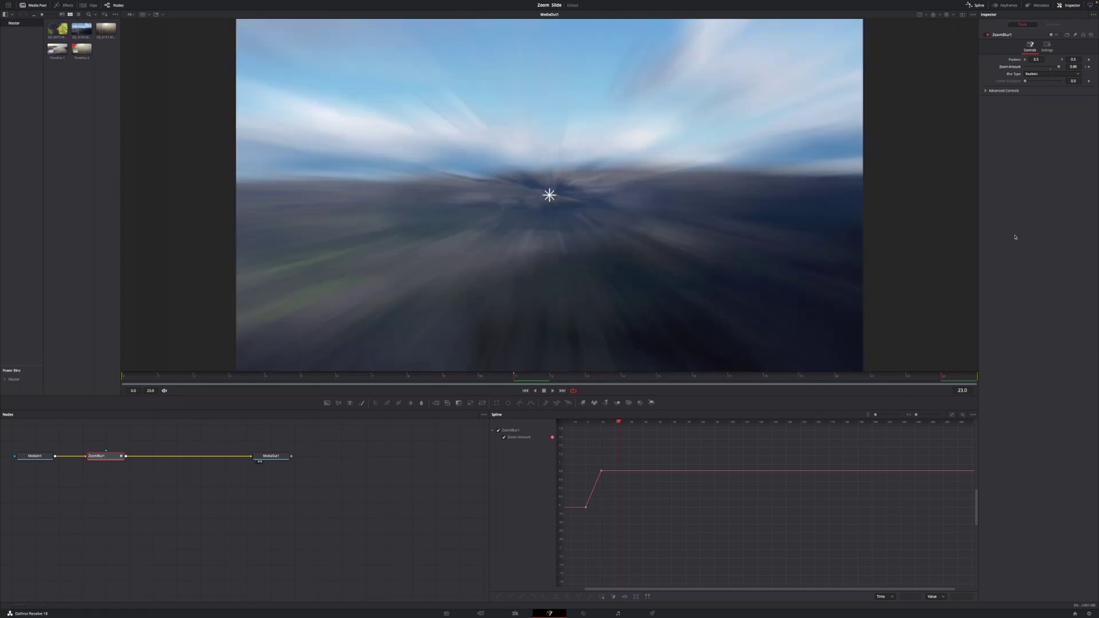
left_click(1072, 67)
type("0")
key("Return")
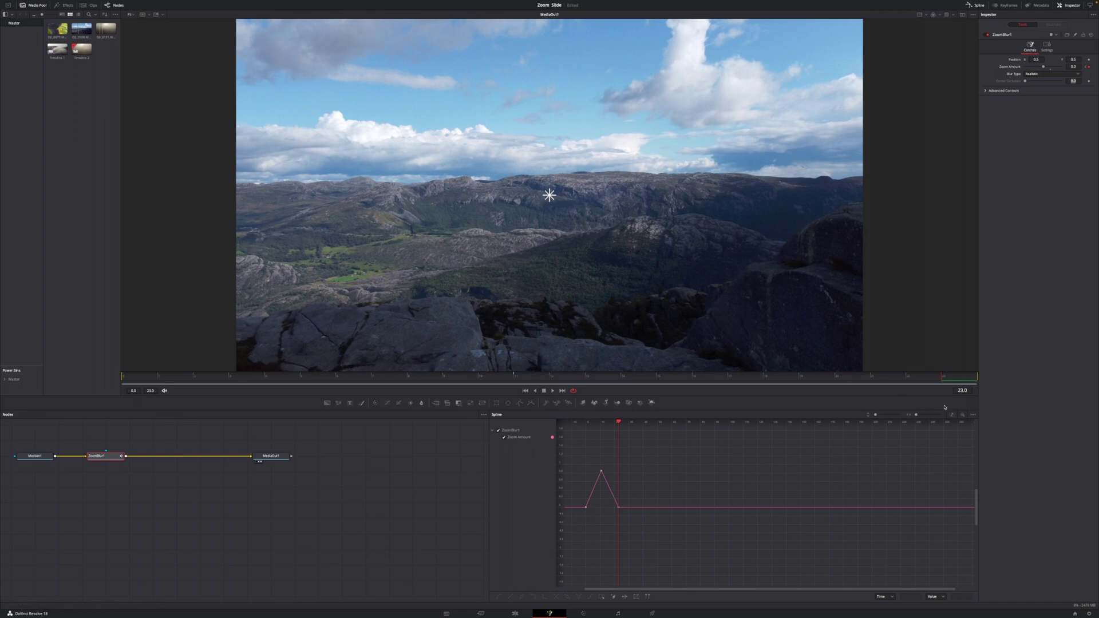
Step: Fit the Zoom Amount curve in the spline view and smooth all three of its keyframes
key("ctrl+f")
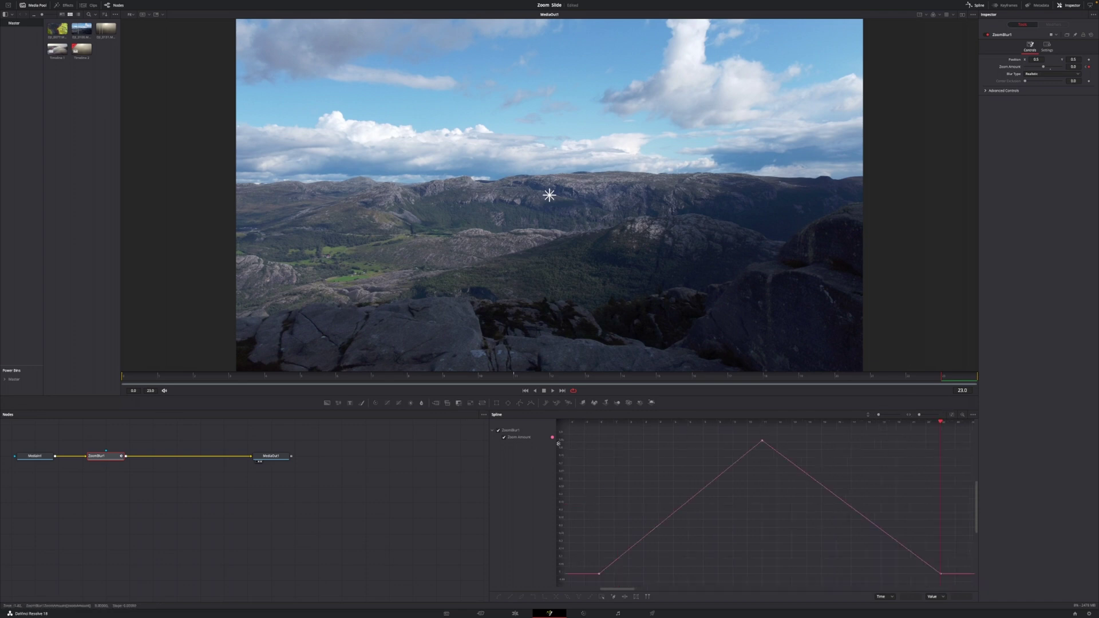
left_click_drag(583, 433, 955, 584)
key("s")
Step: Return to the edit timeline and play back the zoom transition from before the cut
left_click(516, 614)
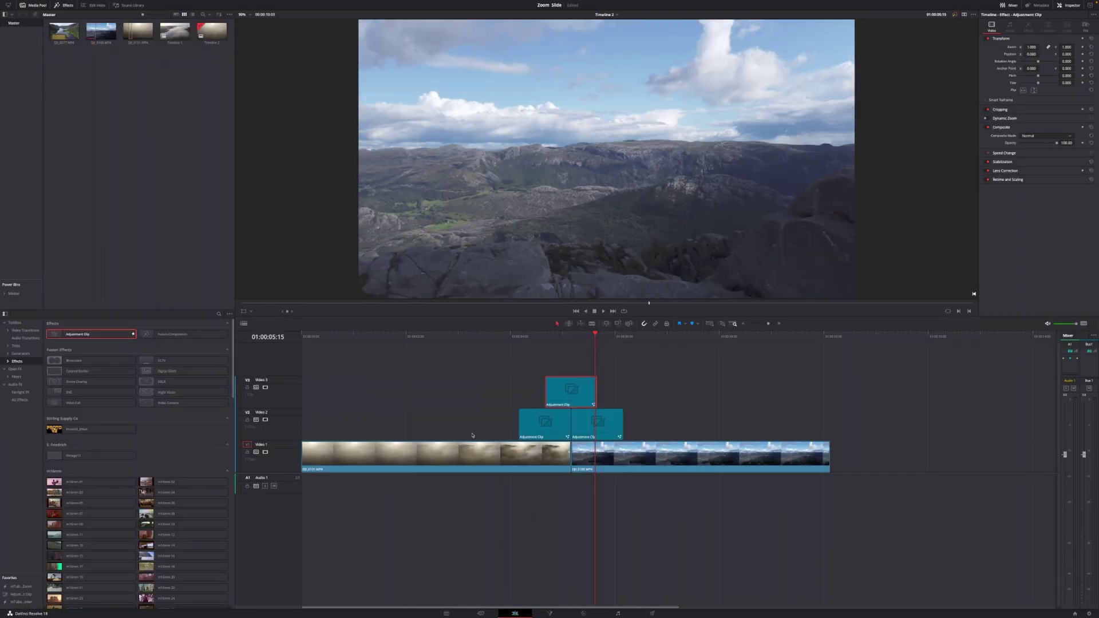
left_click(475, 337)
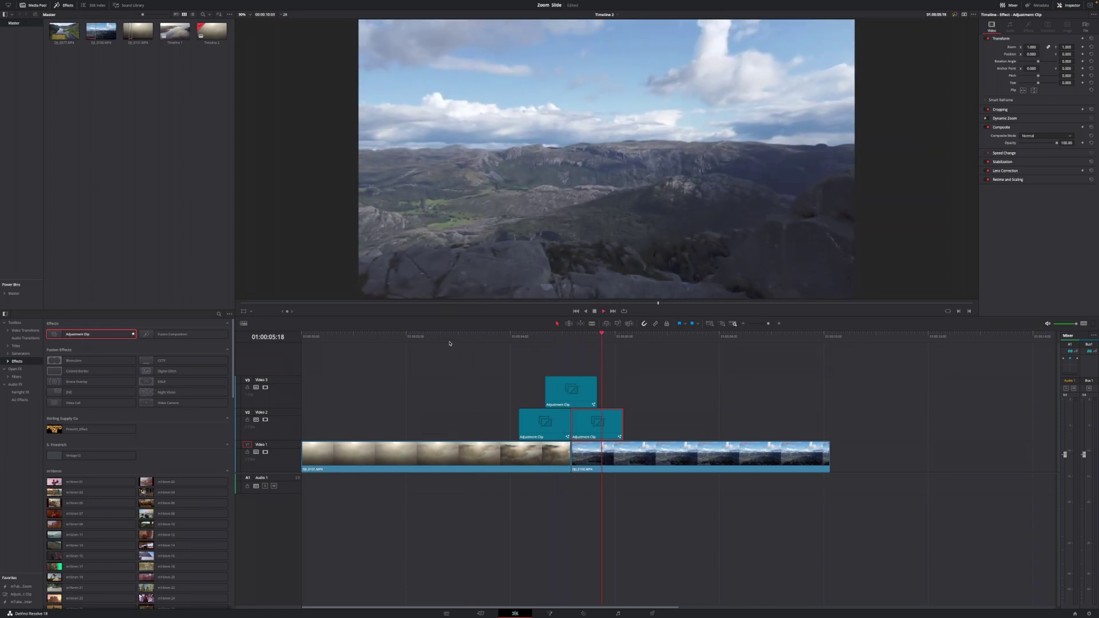
left_click(471, 395)
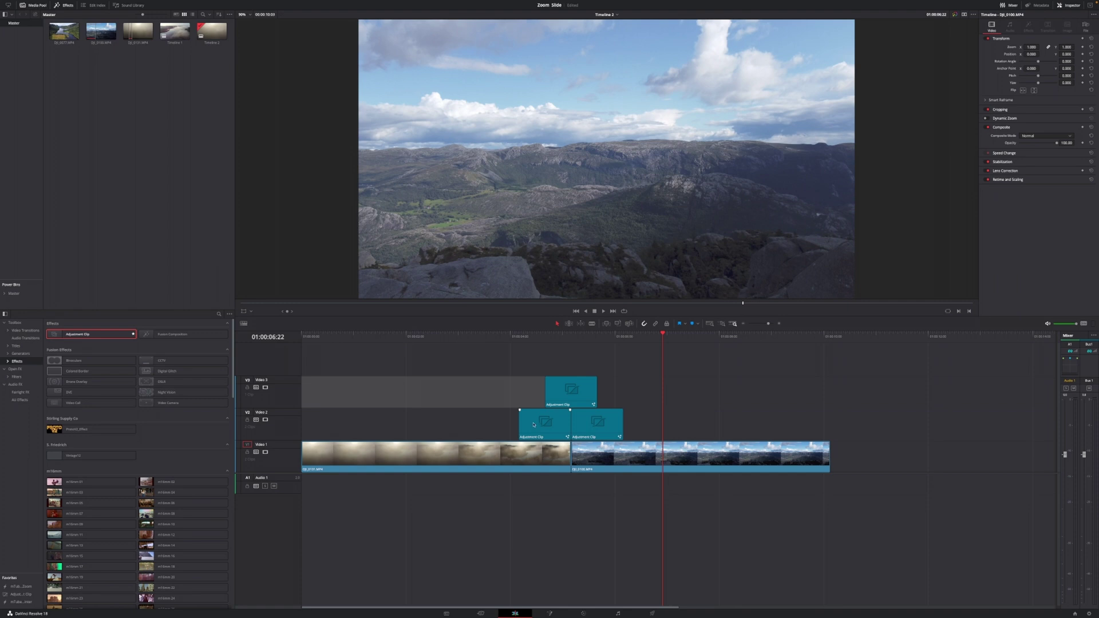
Step: Store all three zoom transition adjustment clips from Video 2 and Video 3 in the Master bin of the media pool
left_click_drag(531, 425, 125, 171)
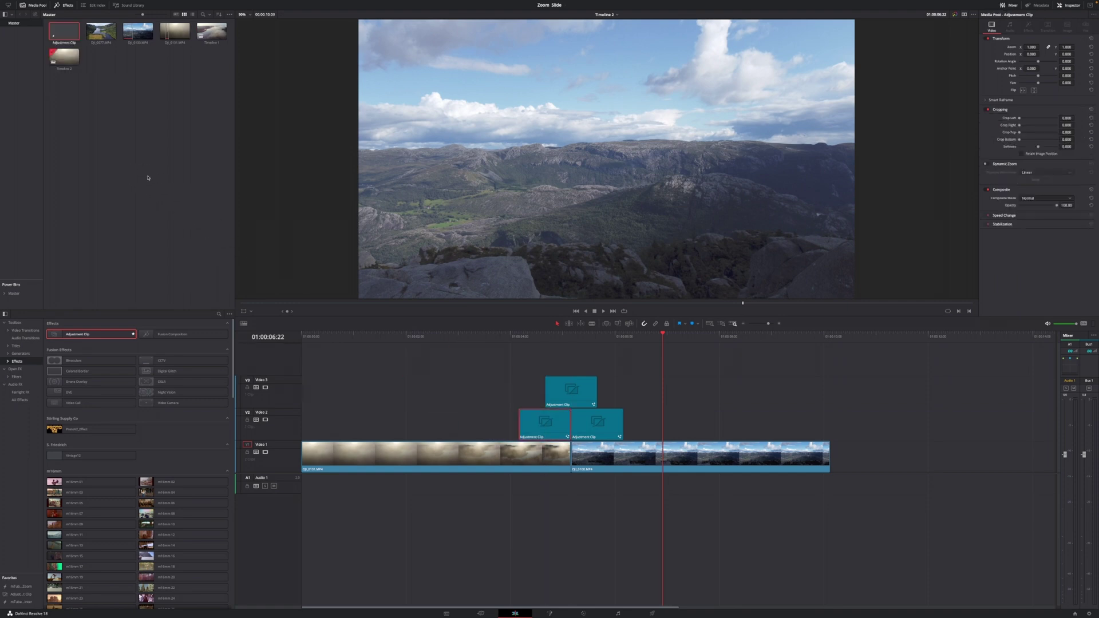
left_click_drag(589, 418, 100, 194)
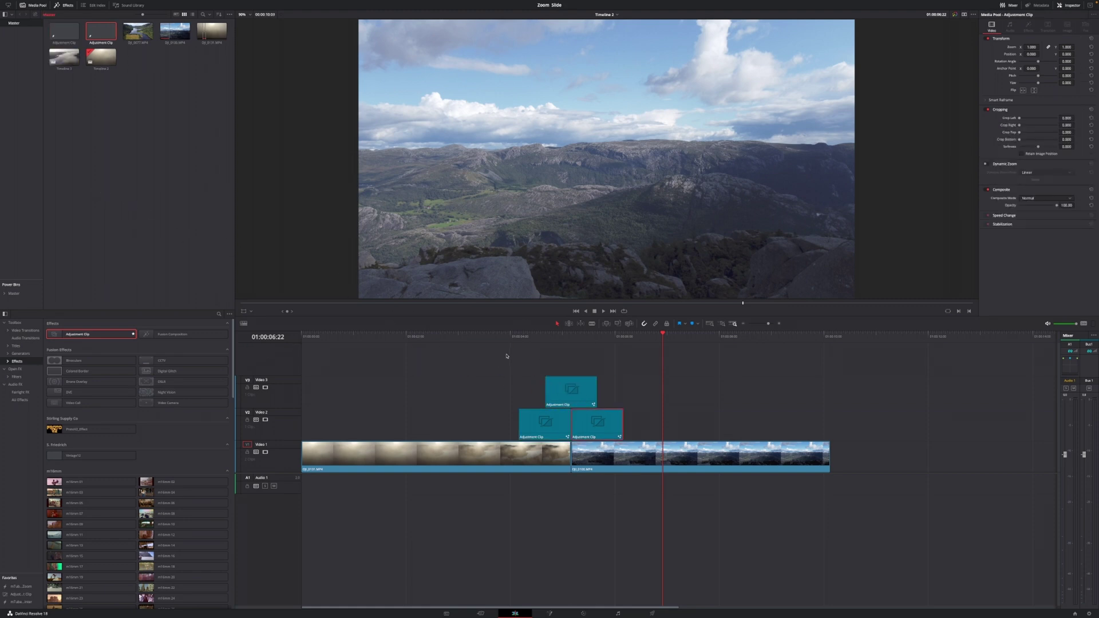
left_click_drag(565, 387, 96, 203)
Step: Place the three stored adjustment clips back to back on Video 2 near the end of the second video clip and select them
left_click_drag(63, 31, 745, 432)
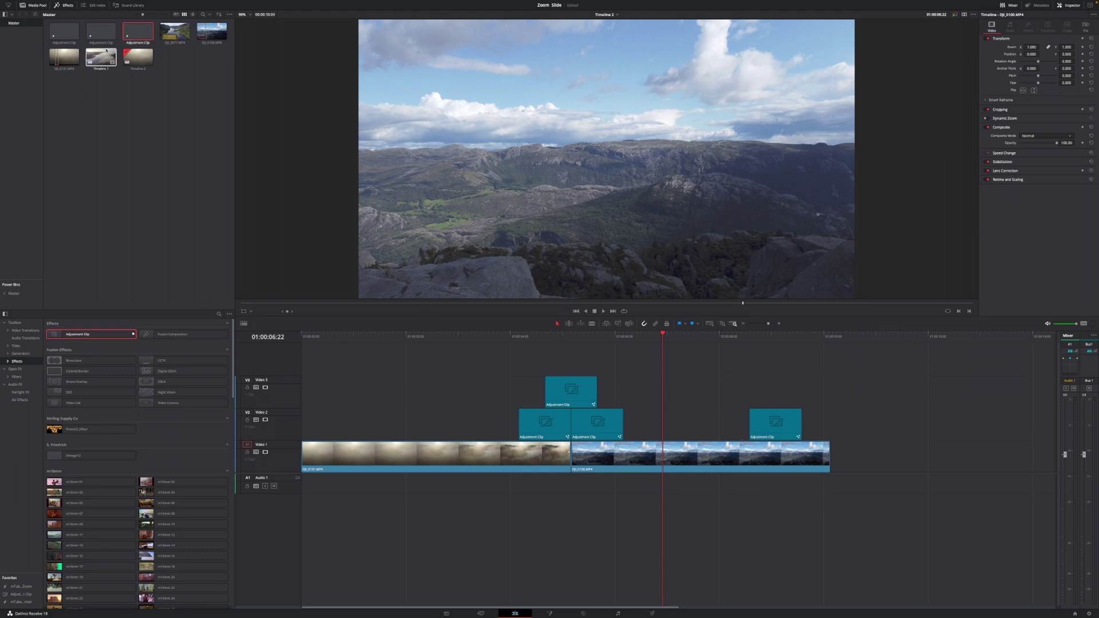
left_click_drag(106, 34, 801, 424)
left_click_drag(63, 33, 728, 269)
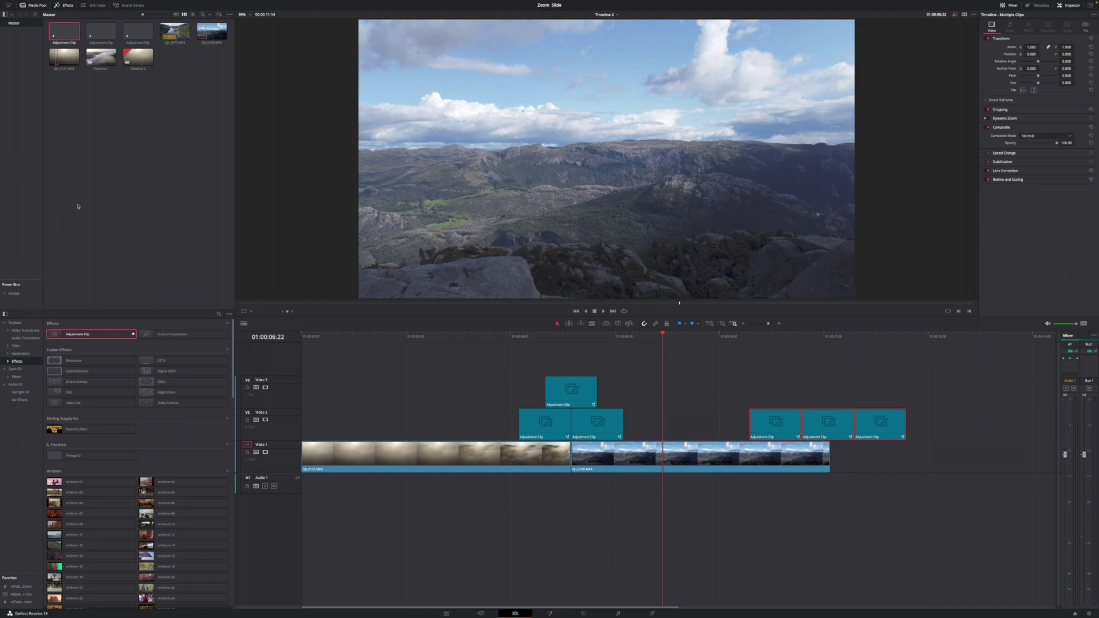
Step: Enable the display of Power Bins in the media pool
mouse_move(44, 3)
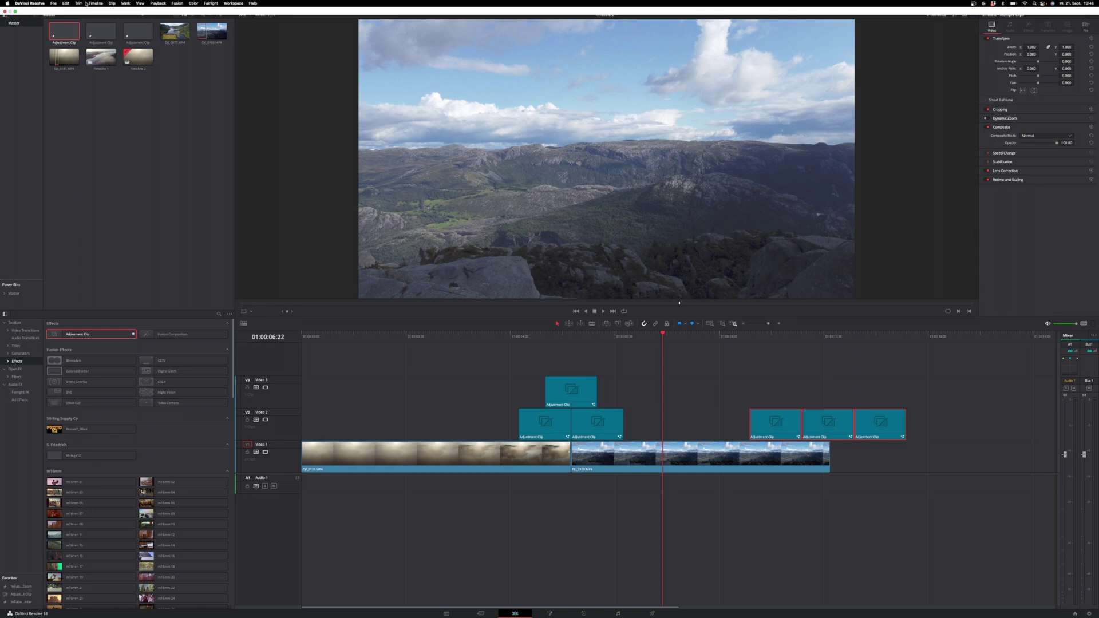
left_click(140, 4)
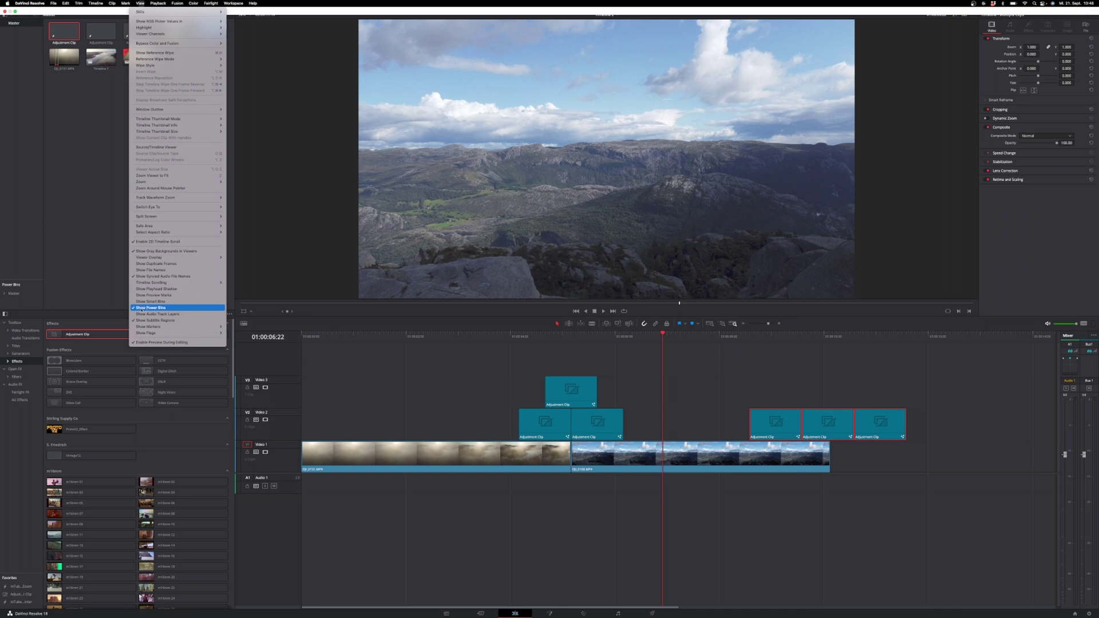
left_click(143, 309)
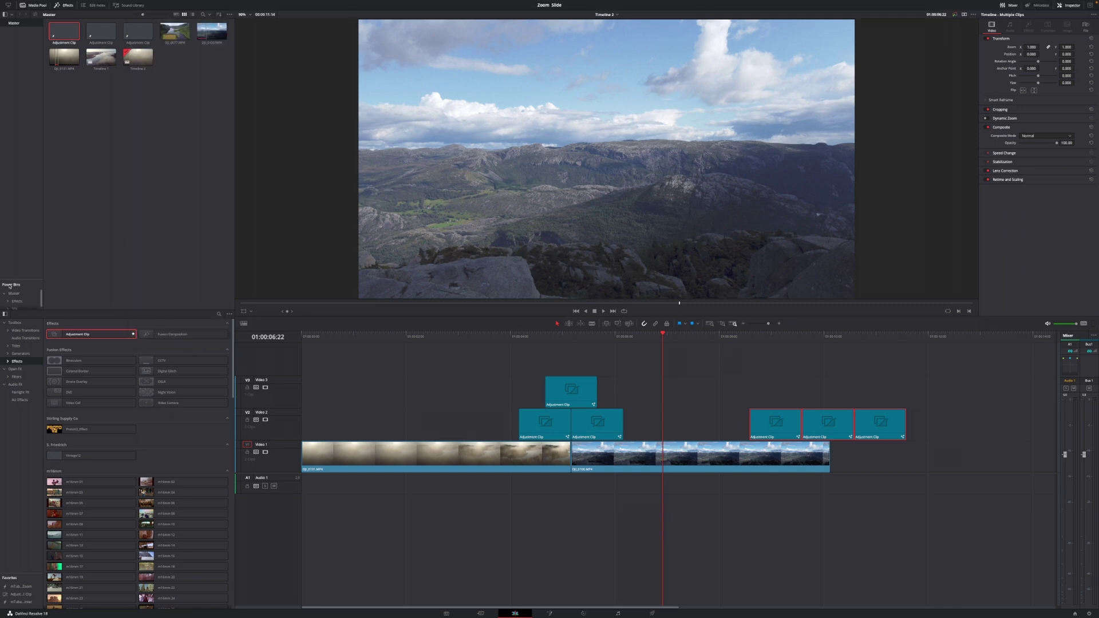
Step: Create a bin named Zoom Transition inside the Power Bins' Master bin and open it
left_click(13, 293)
right_click(155, 59)
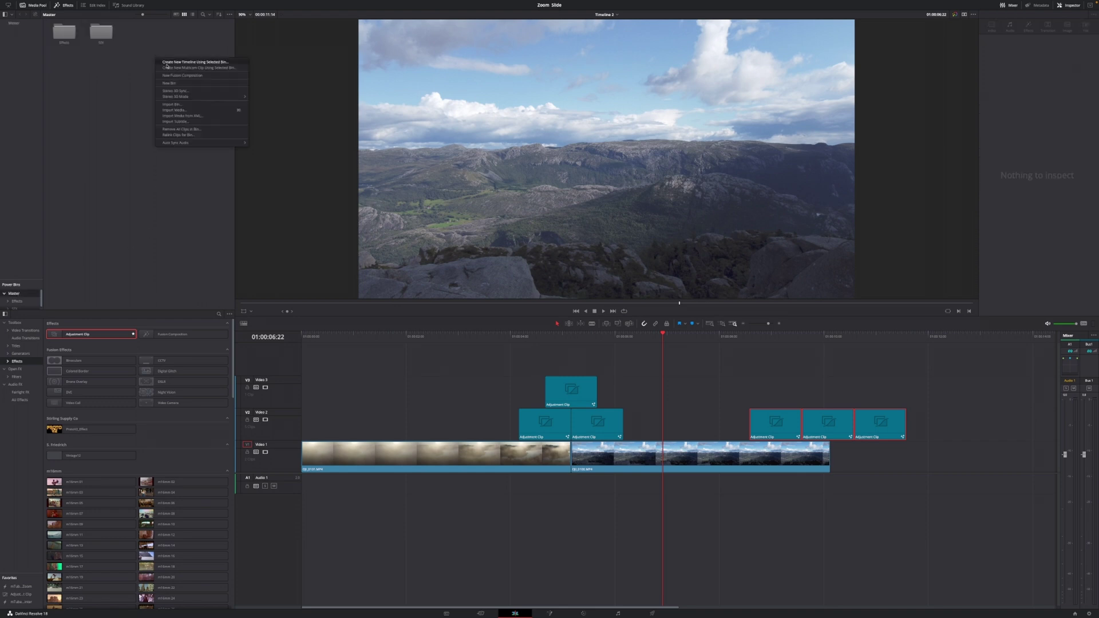
left_click(181, 85)
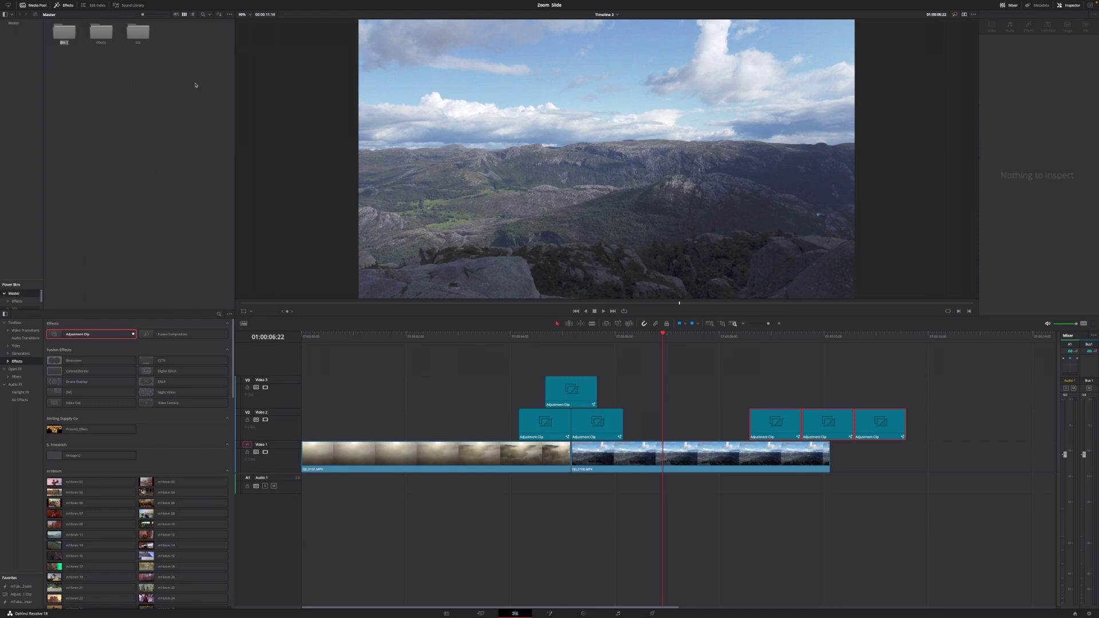
type("Transition")
left_click(195, 84)
double_click(64, 33)
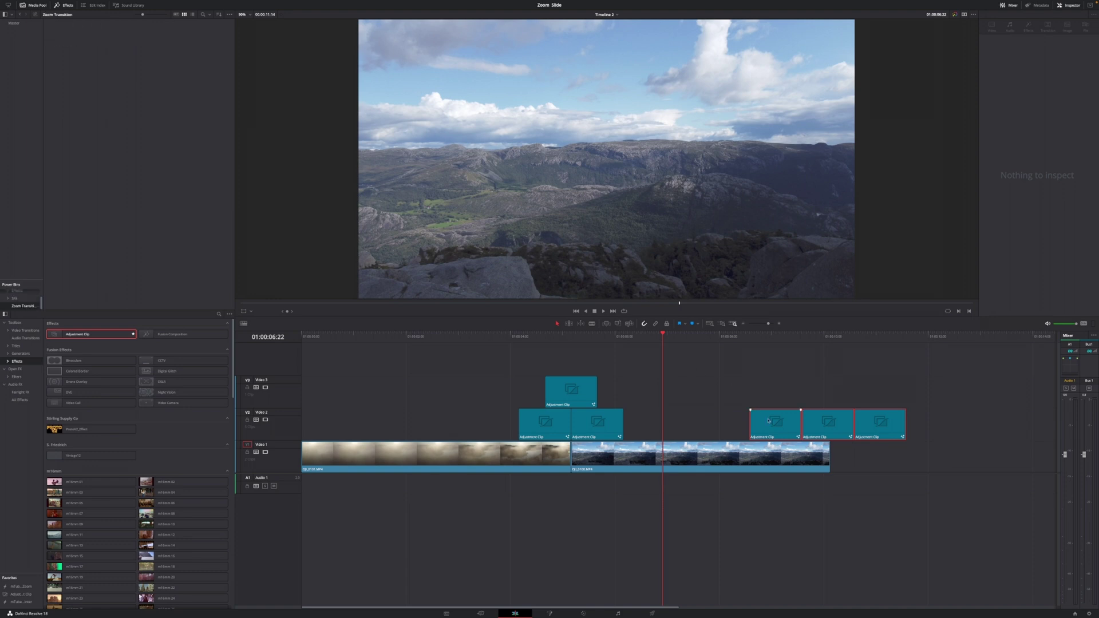
Step: Save the three selected adjustment clips in the Zoom Transition power bin and place the first one on Video 3 at the playhead
left_click_drag(769, 420, 101, 71)
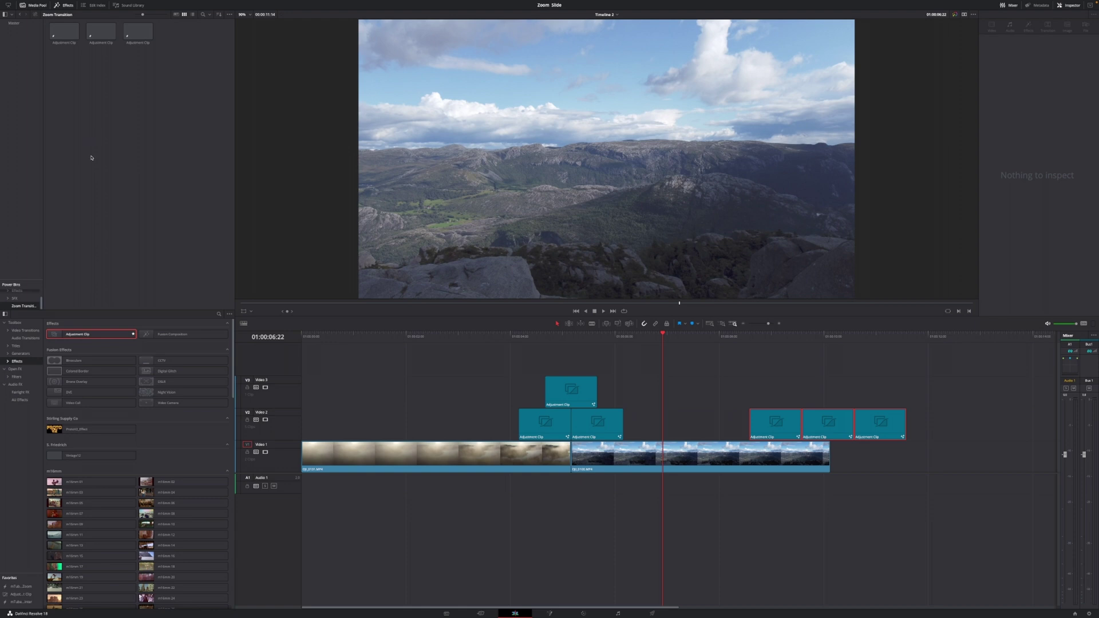
left_click(64, 31)
left_click_drag(66, 39, 661, 390)
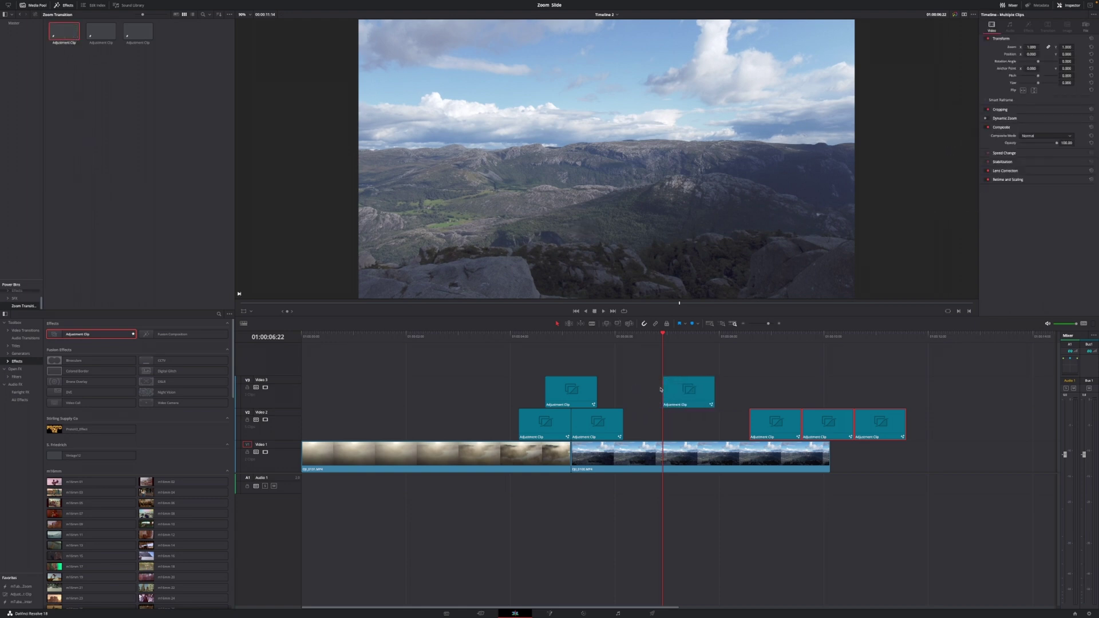